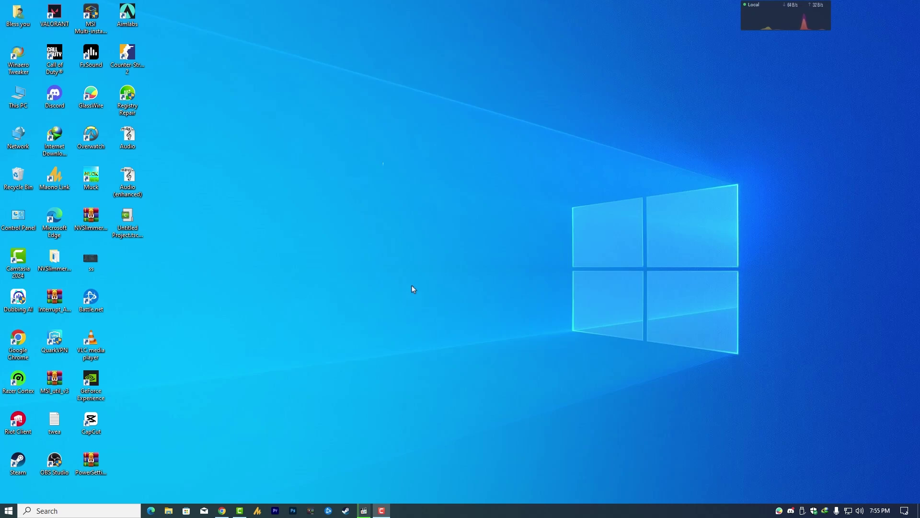
# - Check the clipboard history, then open Task Manager from the taskbar and enlarge its window
pyautogui.press('super+v')
pyautogui.rightClick(499, 512)
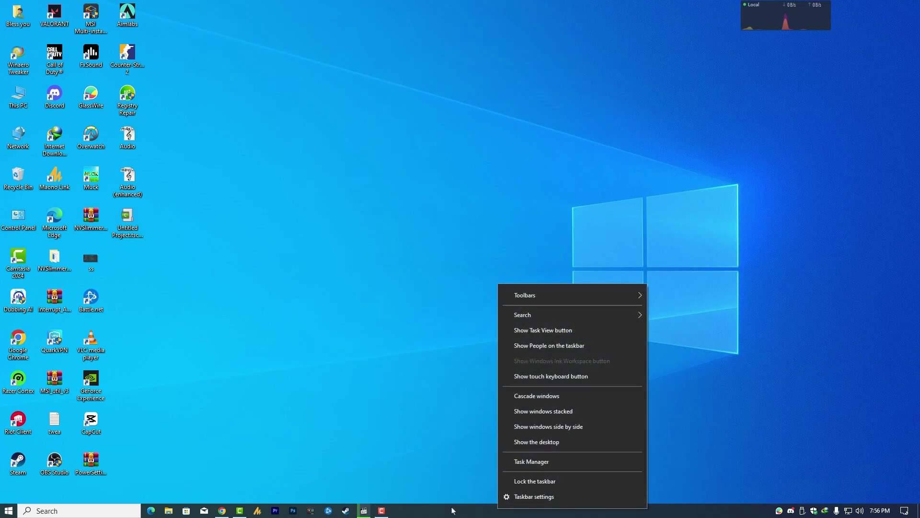
pyautogui.click(523, 463)
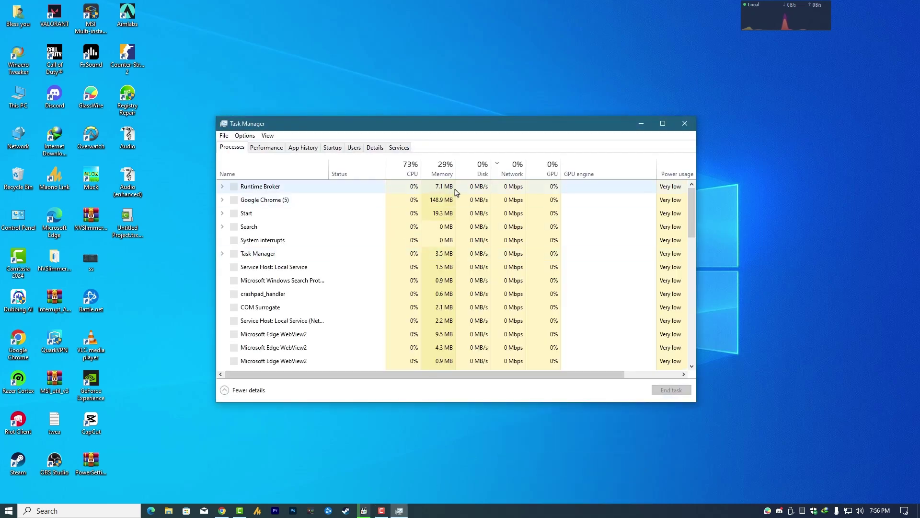
pyautogui.moveTo(696, 270); pyautogui.dragTo(744, 270)
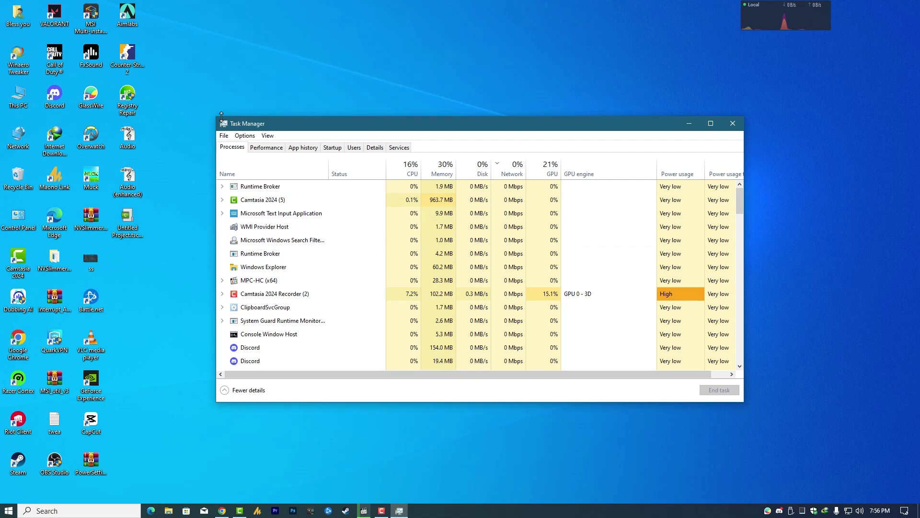
pyautogui.moveTo(217, 117); pyautogui.dragTo(134, 74)
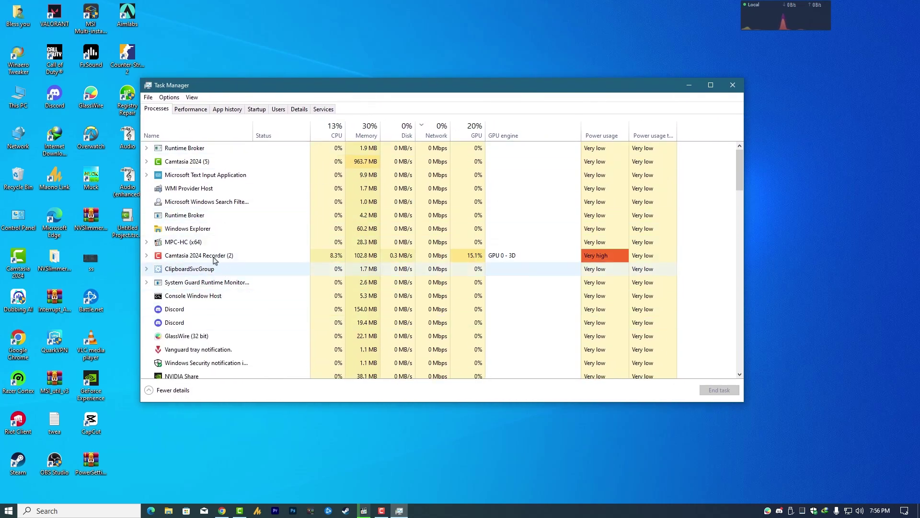
# - Restart the Windows Explorer process and close Task Manager
pyautogui.rightClick(200, 231)
pyautogui.press('Escape')
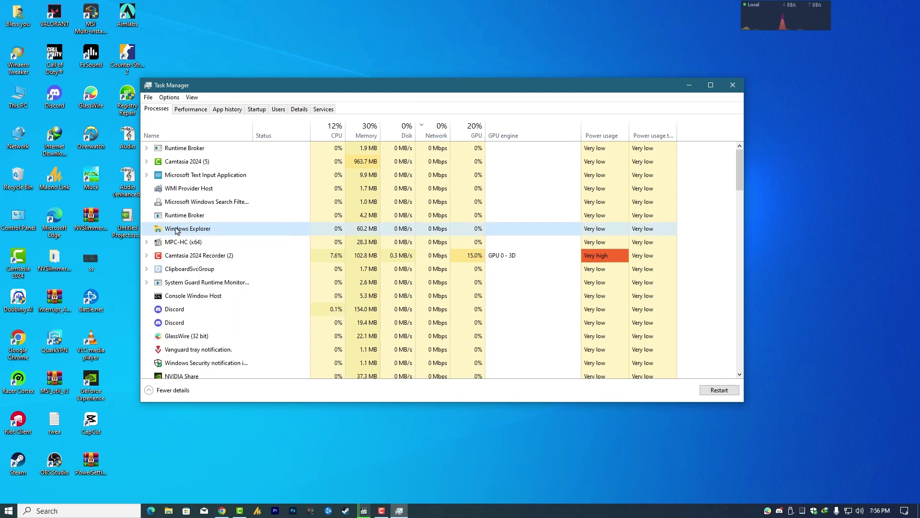
pyautogui.rightClick(209, 228)
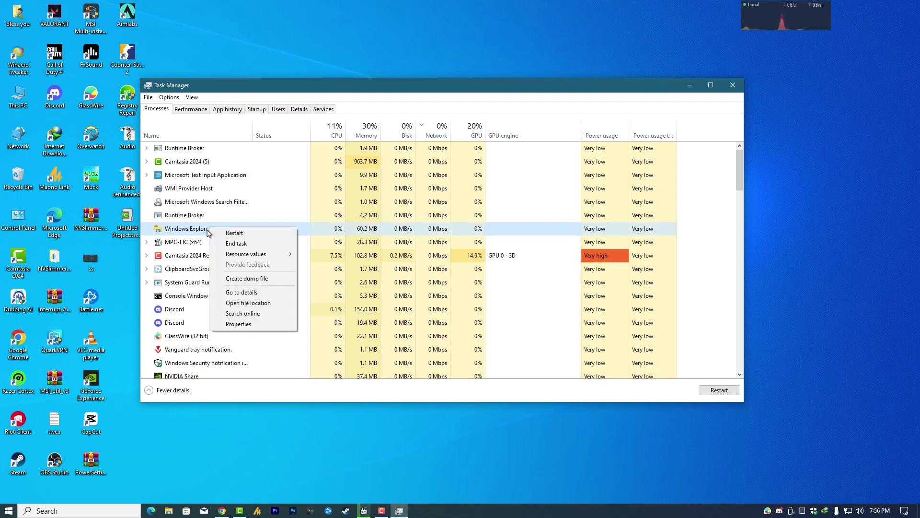
pyautogui.click(258, 236)
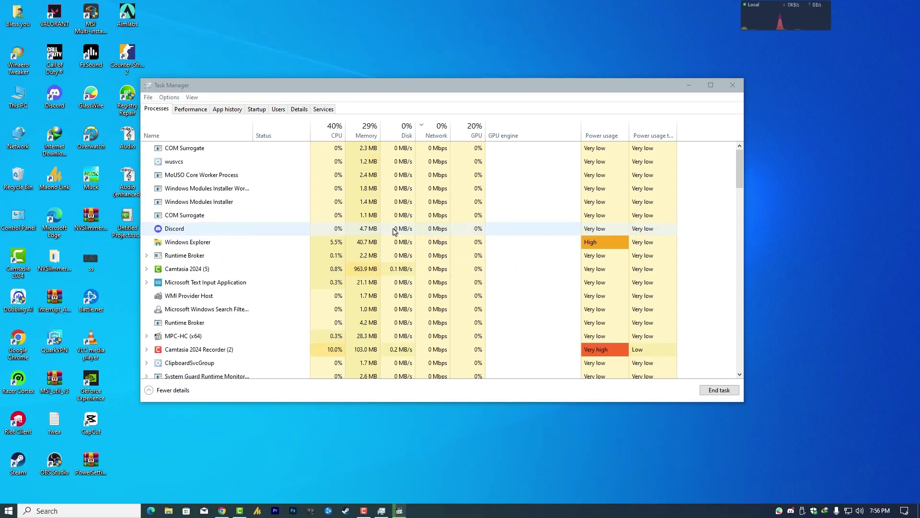
pyautogui.click(733, 85)
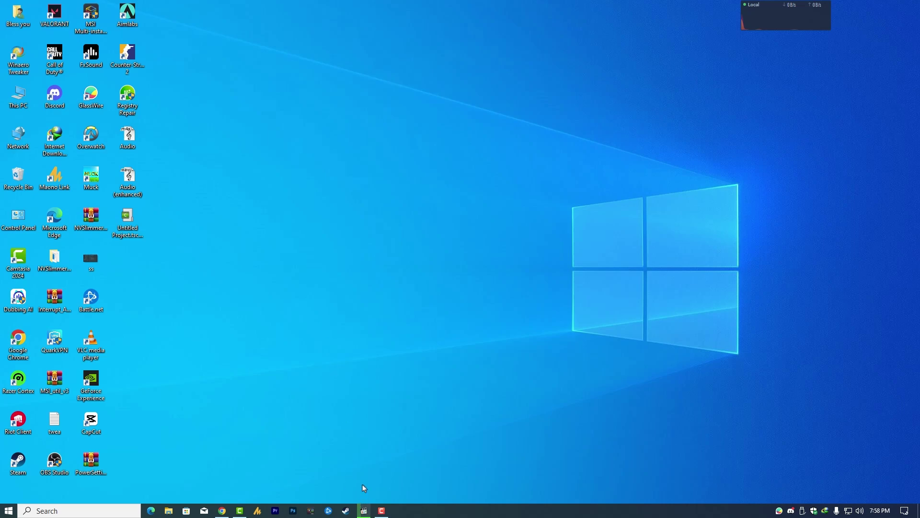
# - Refresh the desktop and browse This PC to C:\Windows\System32
pyautogui.rightClick(325, 245)
pyautogui.click(357, 271)
pyautogui.doubleClick(21, 101)
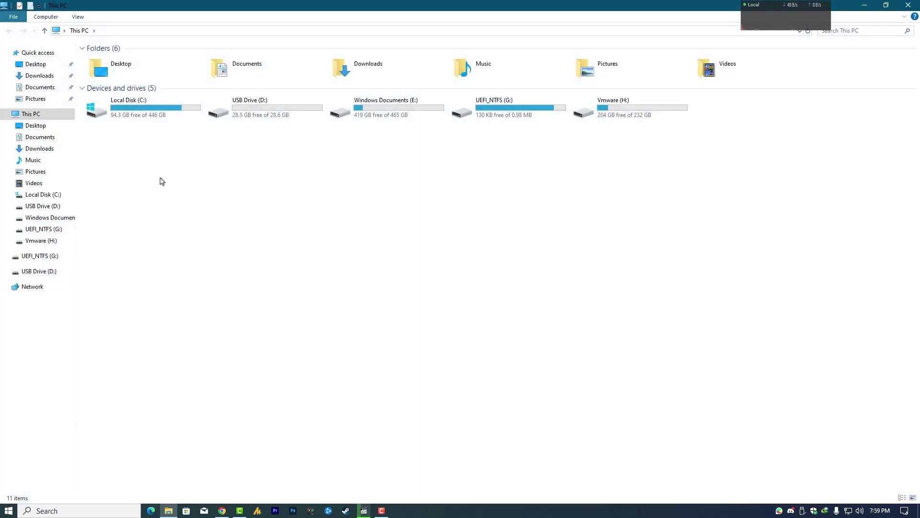
pyautogui.doubleClick(162, 113)
pyautogui.doubleClick(115, 142)
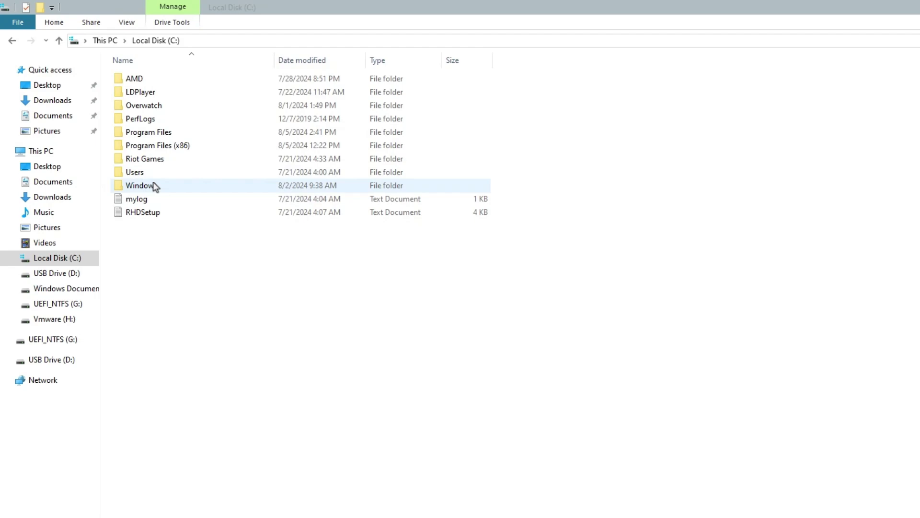
pyautogui.click(133, 248)
pyautogui.press('s')
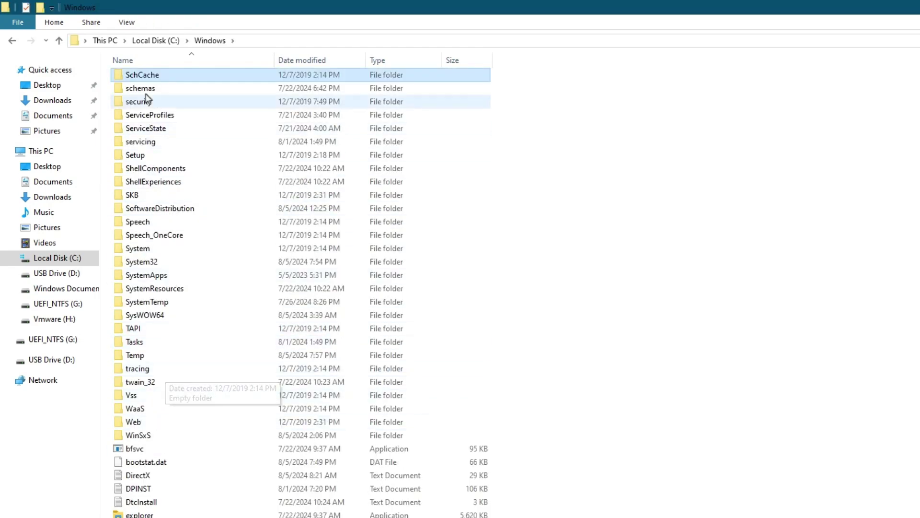
pyautogui.doubleClick(142, 262)
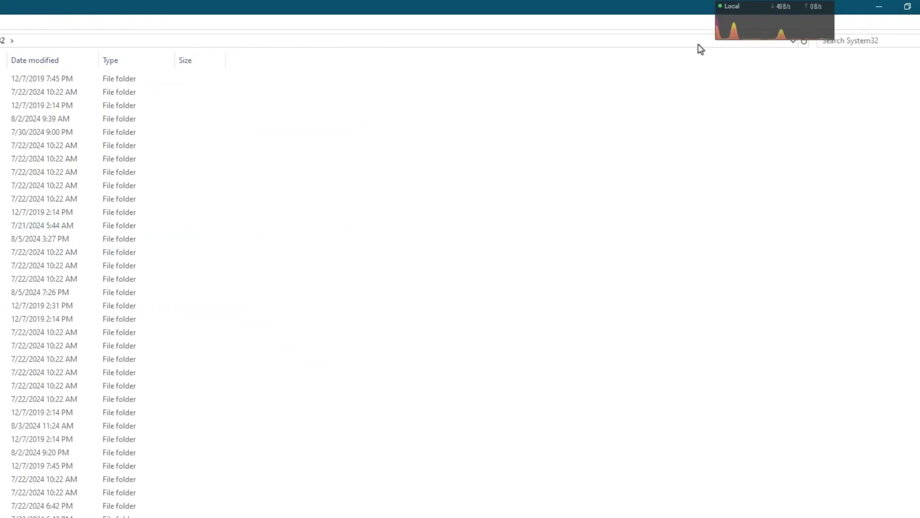
# - Search System32 for rdpclip.exe and run it as administrator
pyautogui.click(837, 40)
pyautogui.write('rdp')
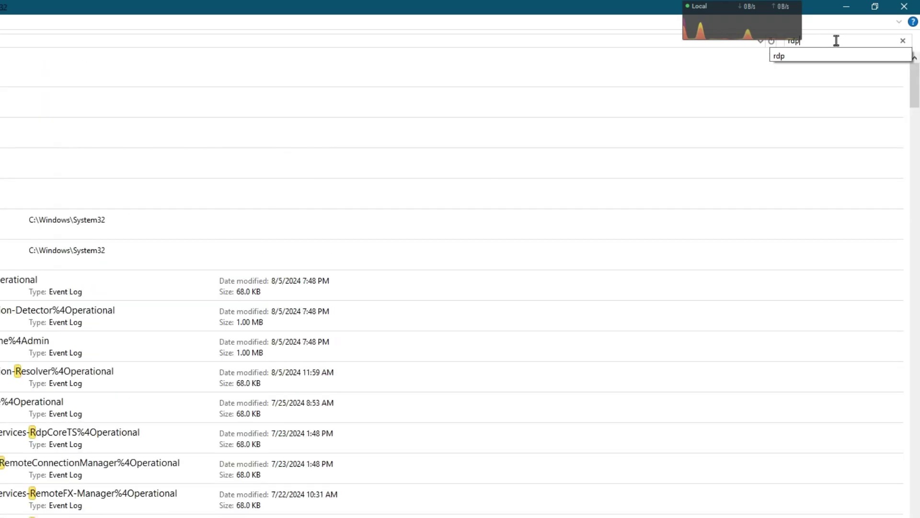
pyautogui.write('c')
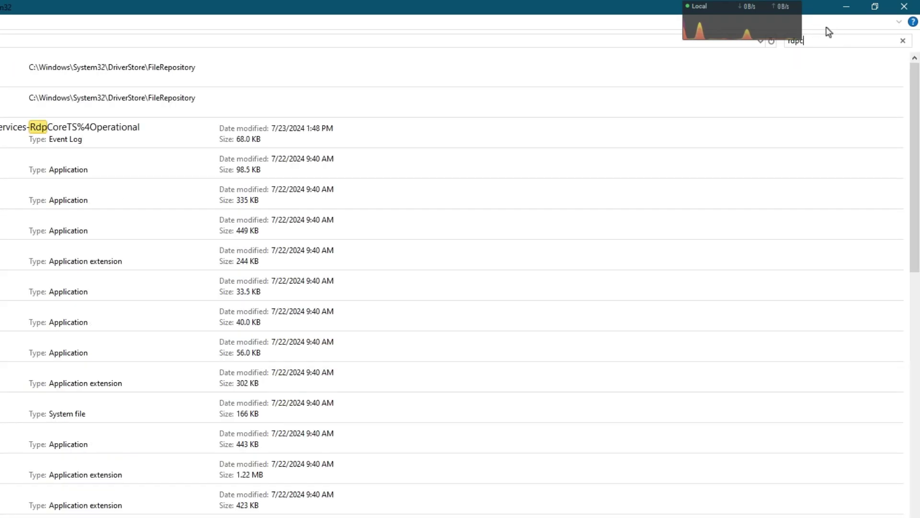
pyautogui.write('lip.exe')
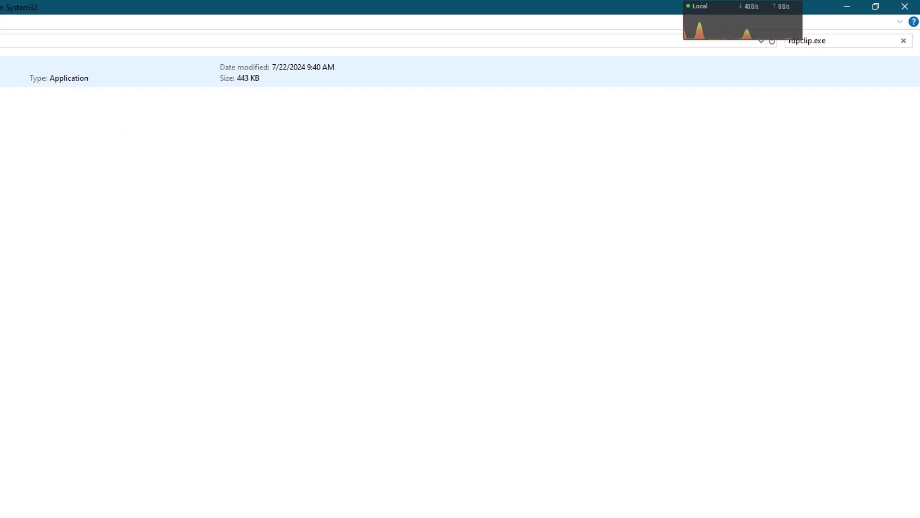
pyautogui.rightClick(24, 72)
pyautogui.click(201, 95)
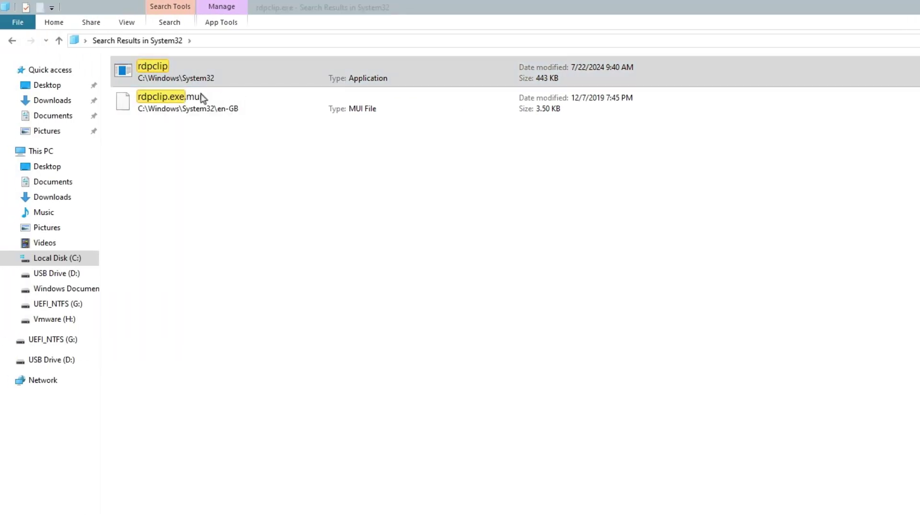
# - Search for dwm.exe, run it as administrator, and close File Explorer
pyautogui.click(841, 41)
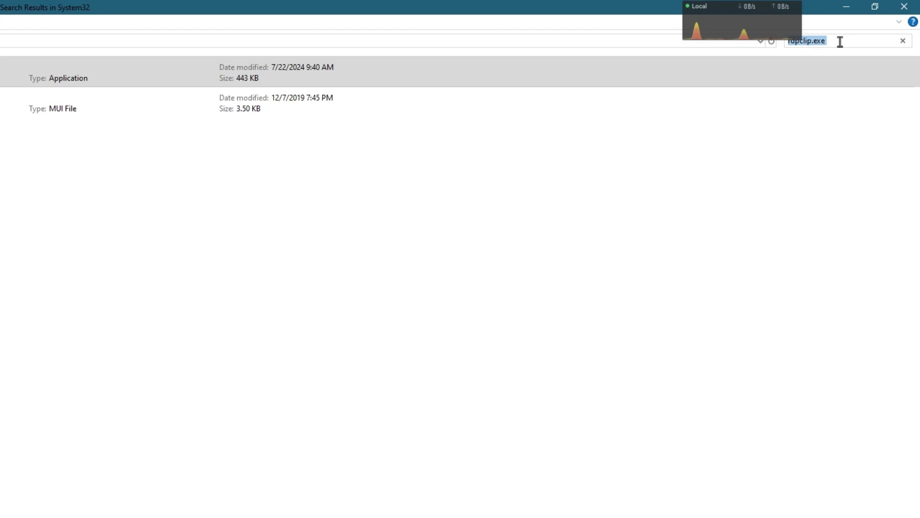
pyautogui.write('dwm.e')
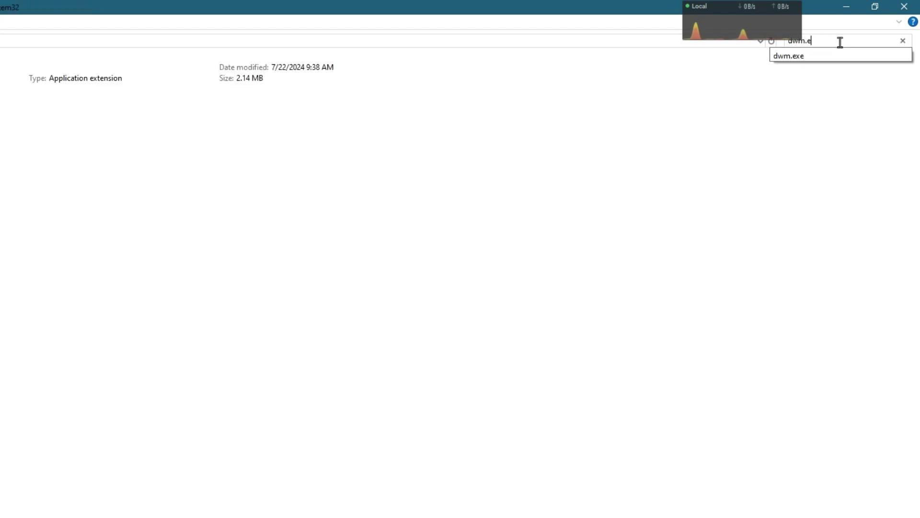
pyautogui.write('xe')
pyautogui.rightClick(148, 76)
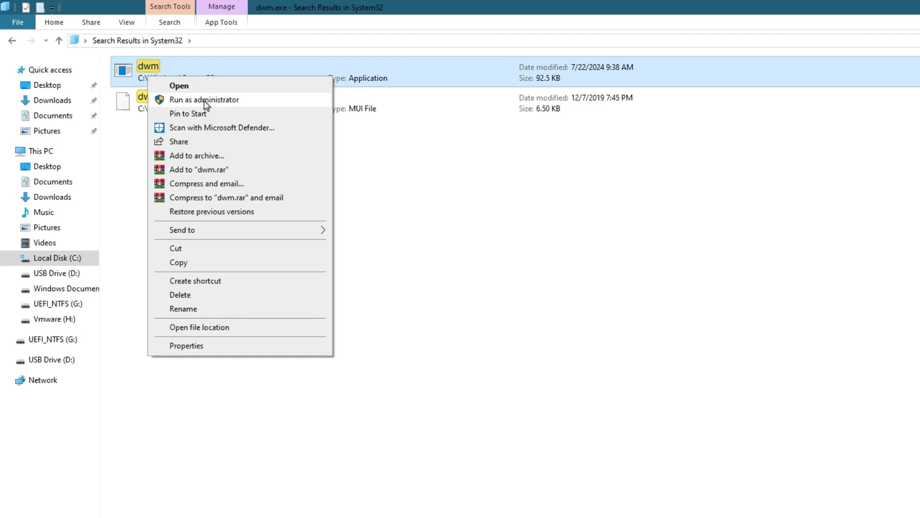
pyautogui.click(251, 100)
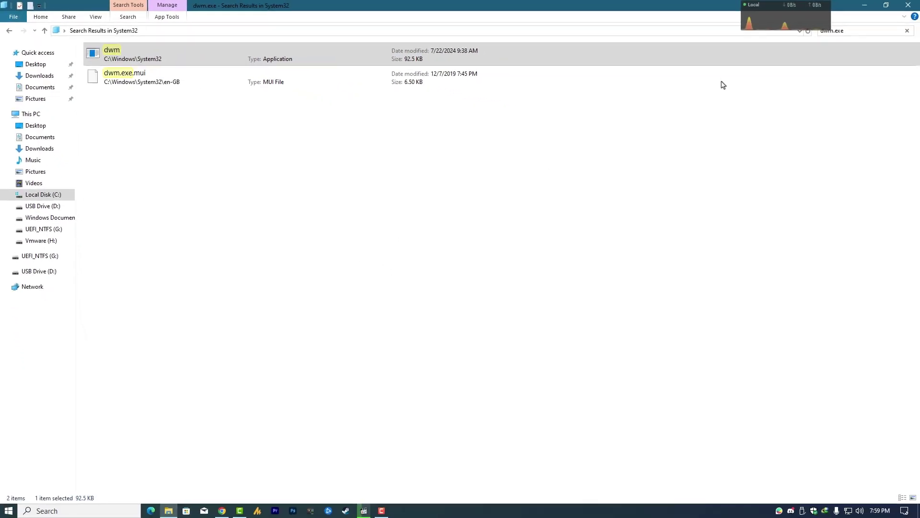
pyautogui.click(904, 8)
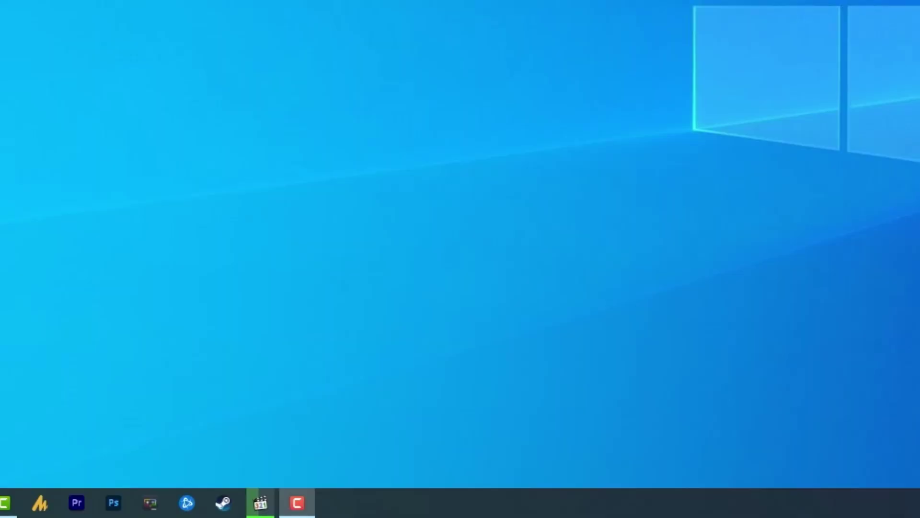
# - Open Command Prompt as administrator and run cmd /c "echo off | clip" to empty the clipboard
pyautogui.click(112, 497)
pyautogui.write('cm')
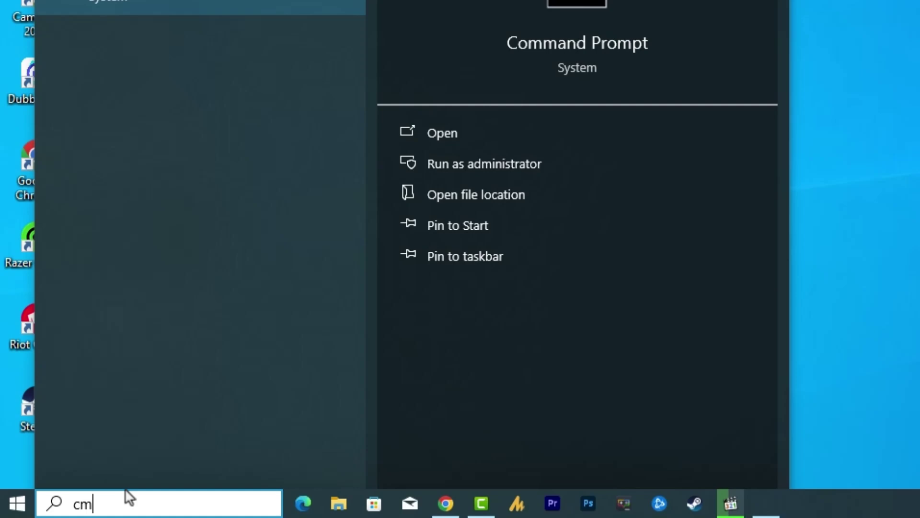
pyautogui.write('d')
pyautogui.rightClick(131, 117)
pyautogui.click(174, 134)
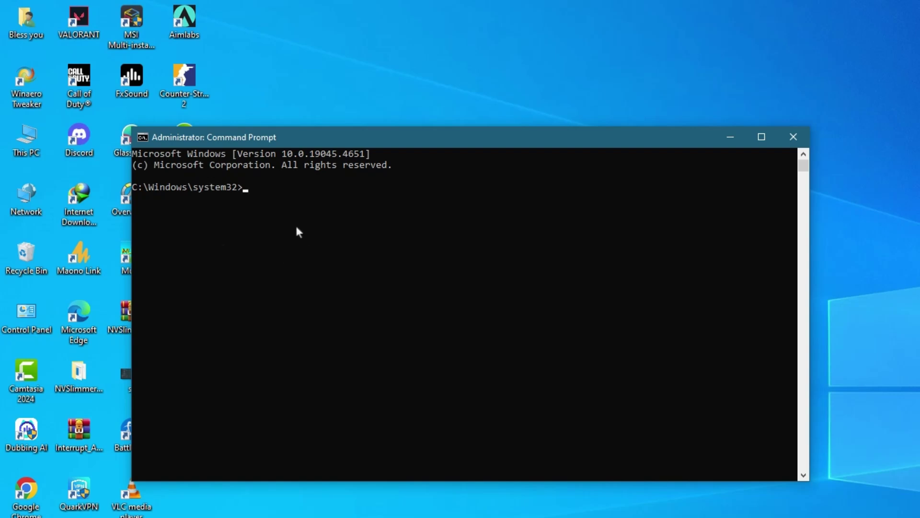
pyautogui.write('cmd /c "echo off | clip')
pyautogui.moveTo(245, 187); pyautogui.dragTo(381, 192)
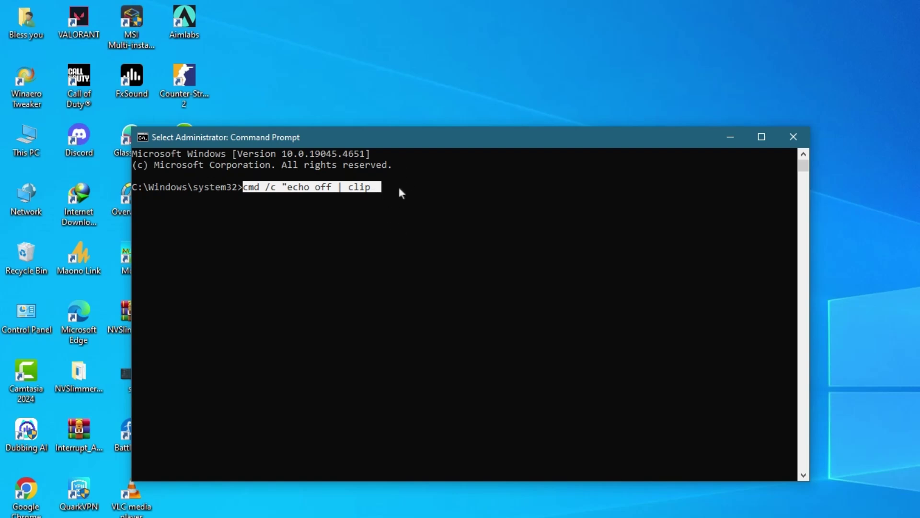
pyautogui.press('Return')
pyautogui.press('Return')
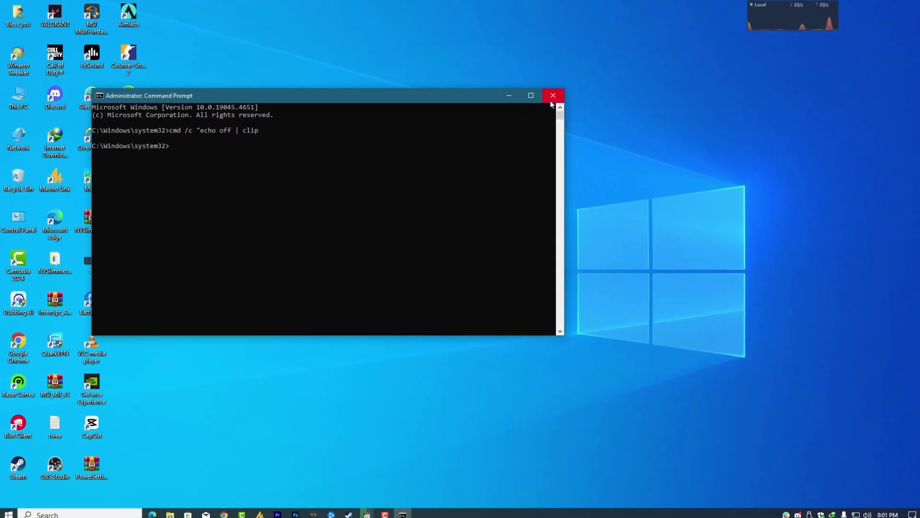
# - Close Command Prompt, open Task Manager's detailed list, and end the rdpclip.exe process
pyautogui.click(793, 136)
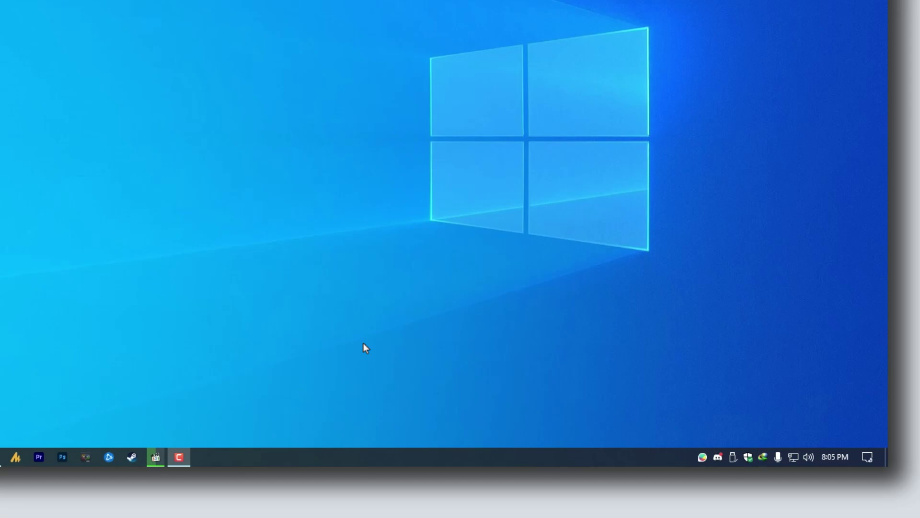
pyautogui.rightClick(383, 450)
pyautogui.click(421, 395)
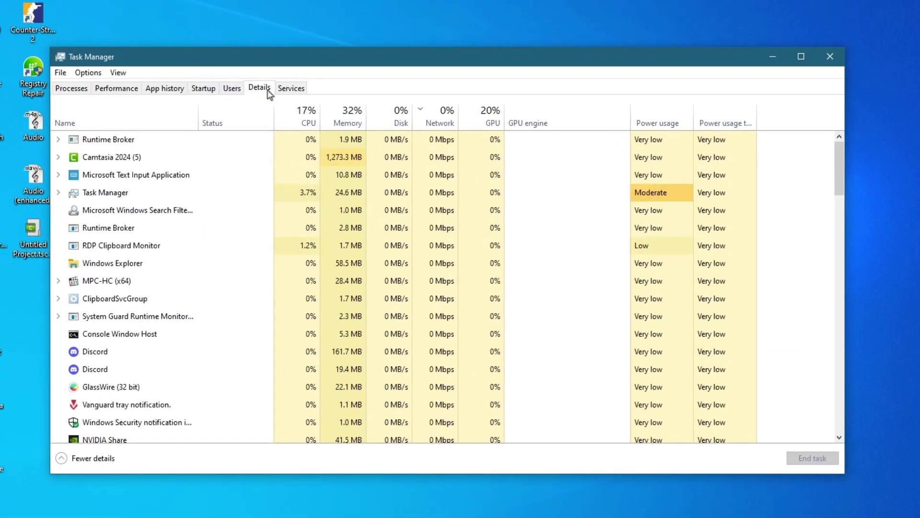
pyautogui.click(262, 89)
pyautogui.click(140, 228)
pyautogui.press('r')
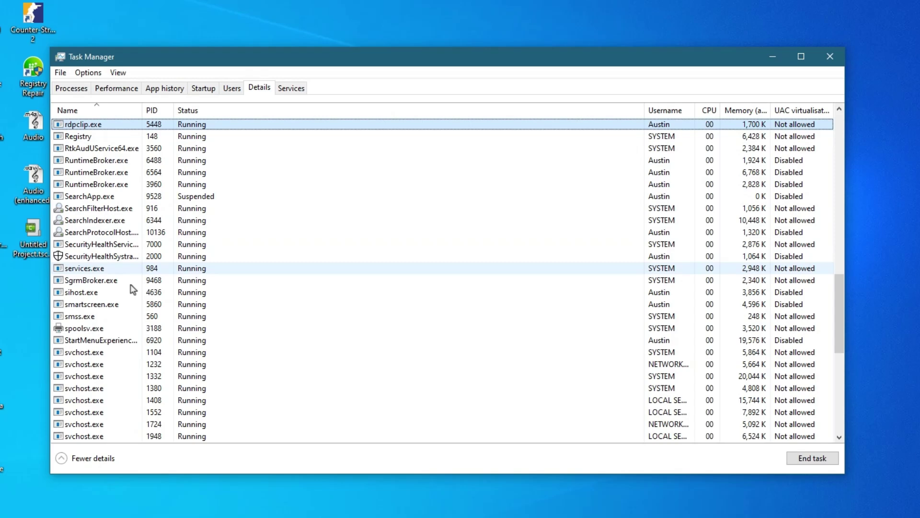
pyautogui.rightClick(73, 128)
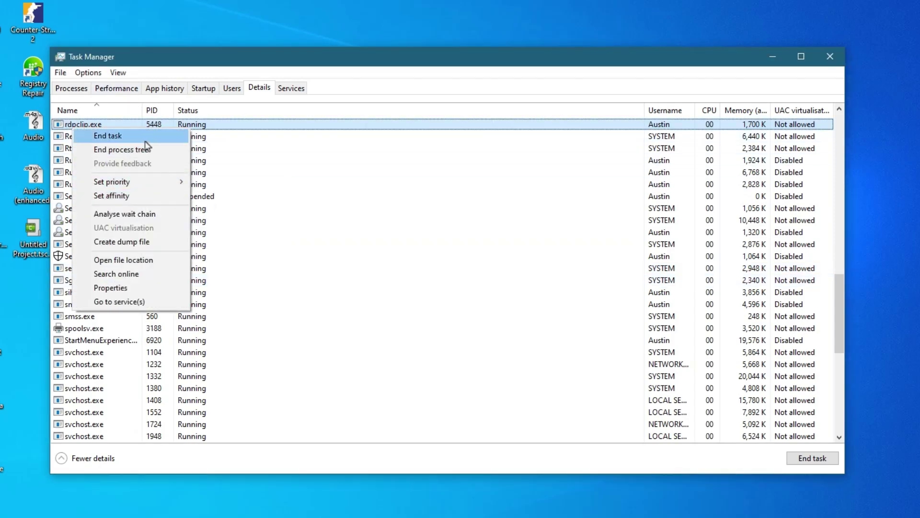
pyautogui.click(145, 142)
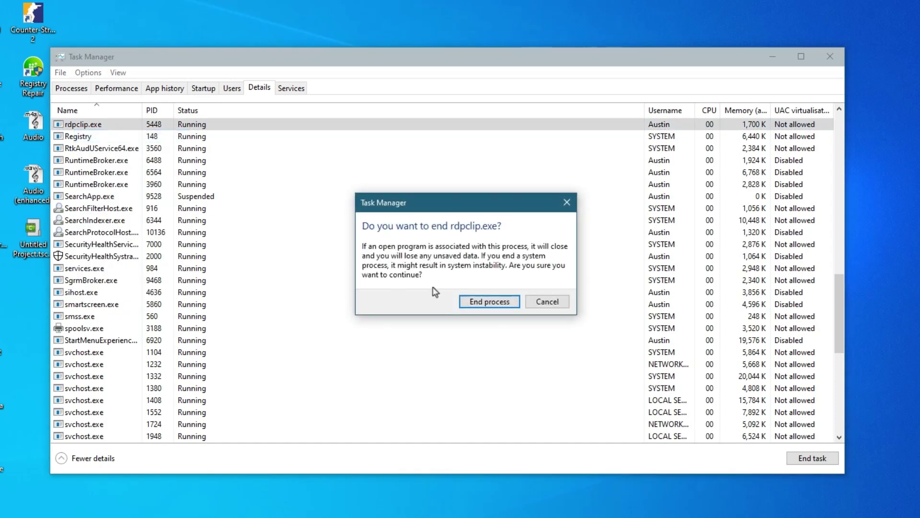
pyautogui.click(488, 303)
# - Run rdpclip.exe as a new task, confirm it is running, and close Task Manager
pyautogui.click(61, 72)
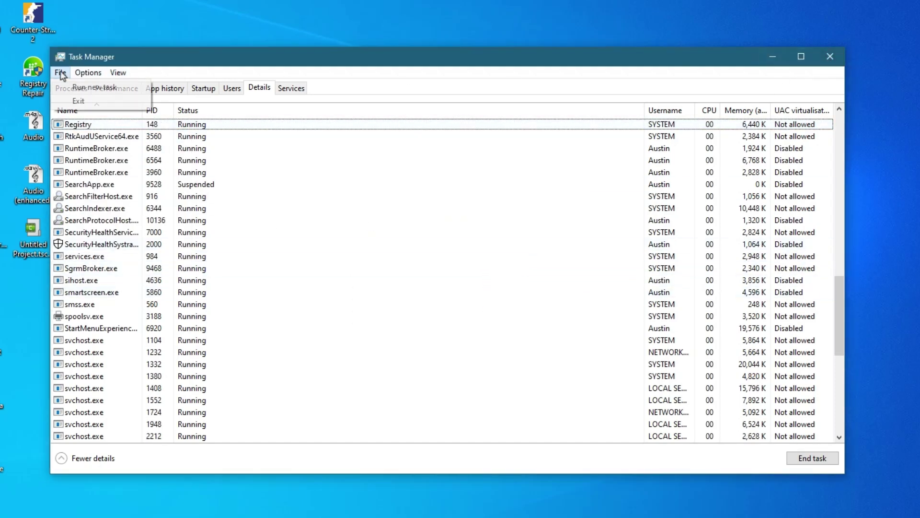
pyautogui.click(91, 88)
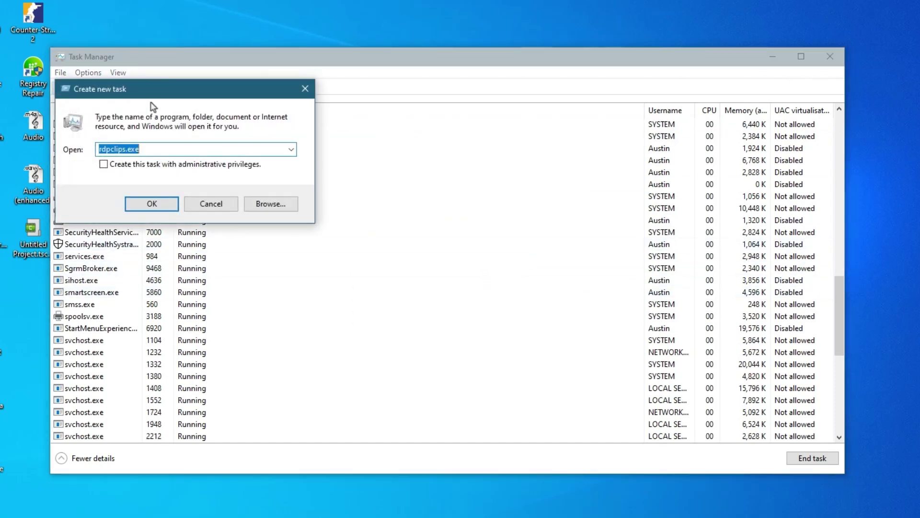
pyautogui.click(122, 149)
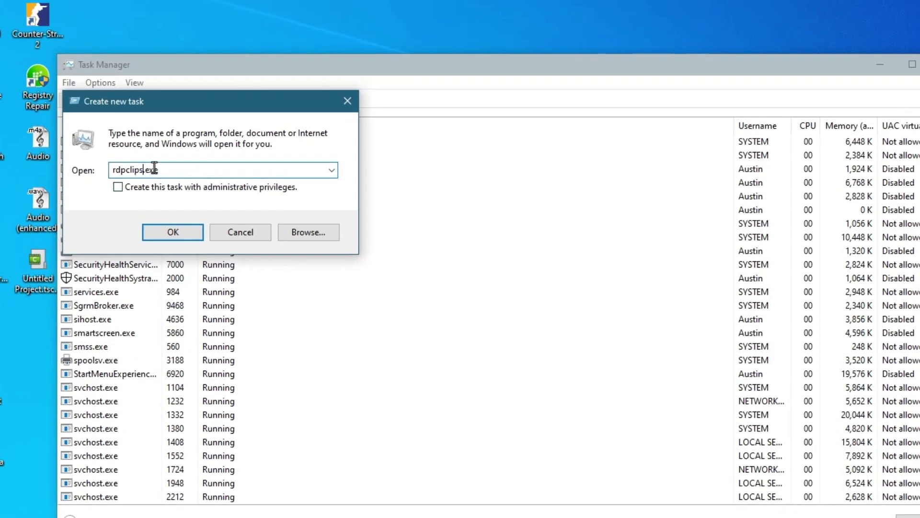
pyautogui.press('BackSpace')
pyautogui.click(181, 233)
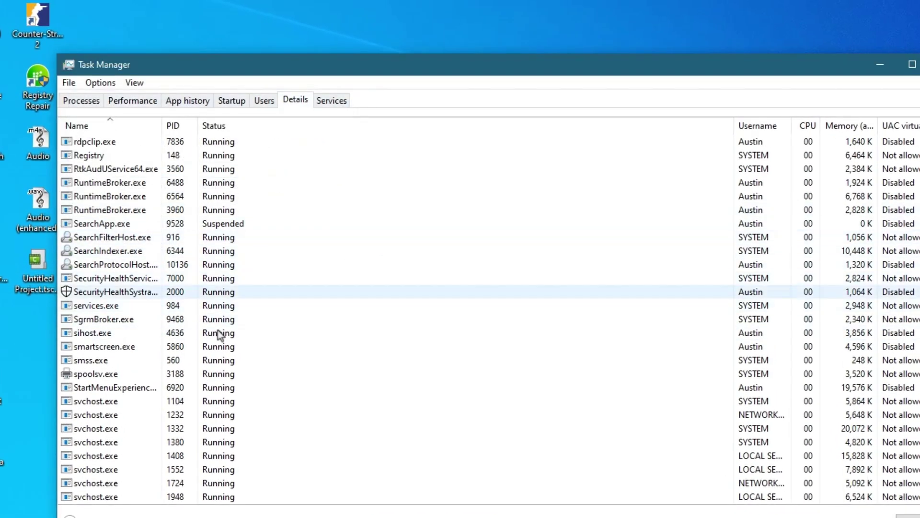
pyautogui.click(176, 141)
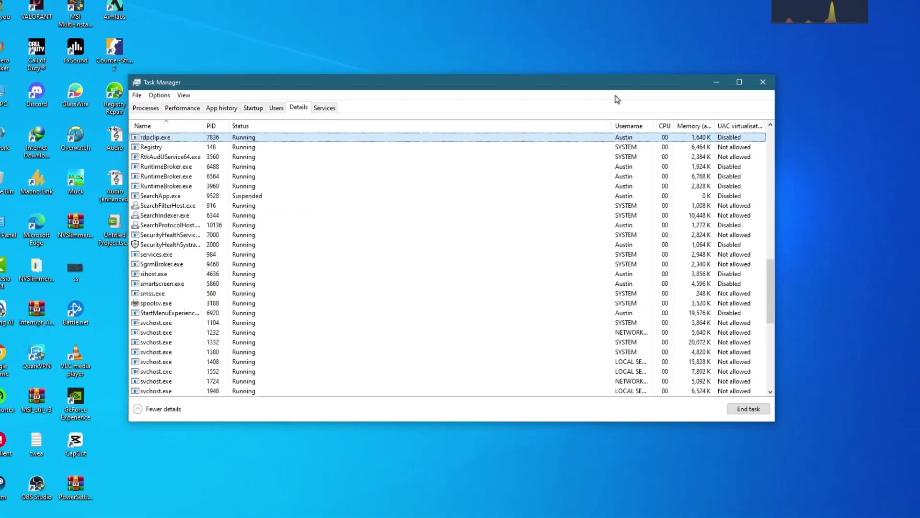
pyautogui.click(918, 67)
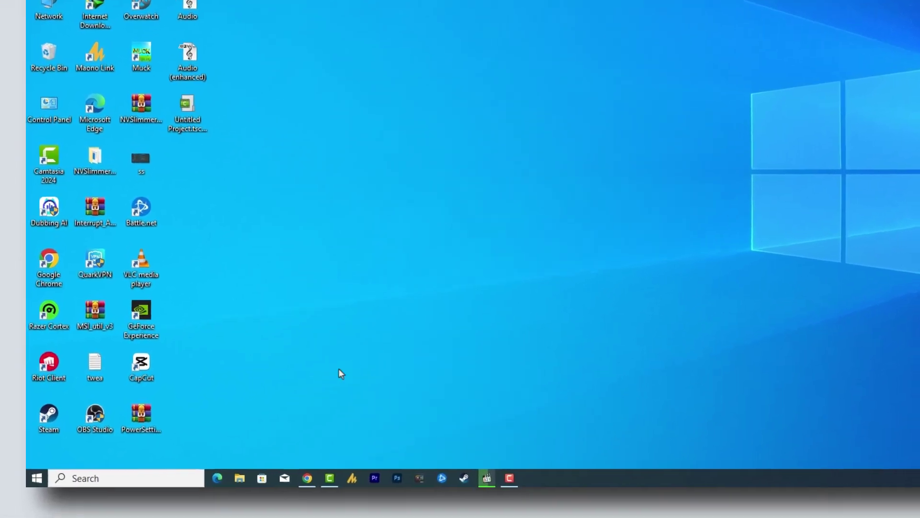
# - Search for cmd and launch Command Prompt as administrator
pyautogui.click(70, 510)
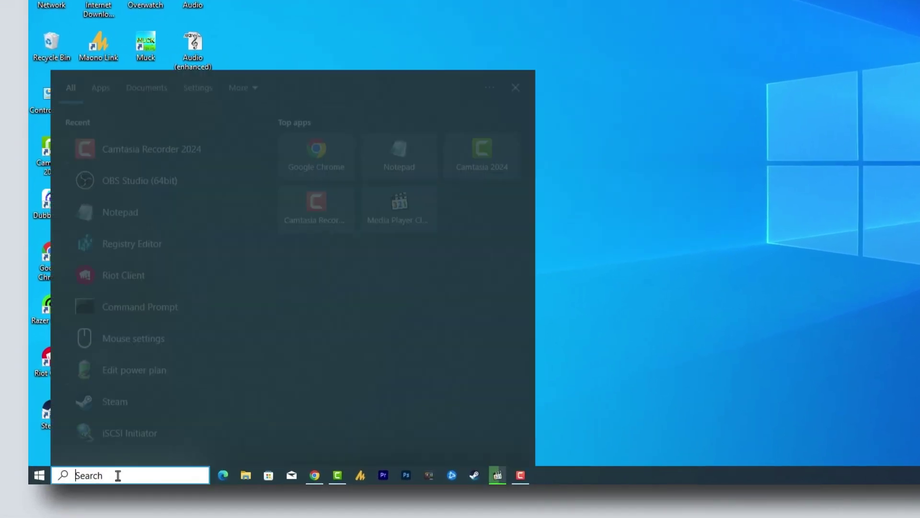
pyautogui.rightClick(137, 307)
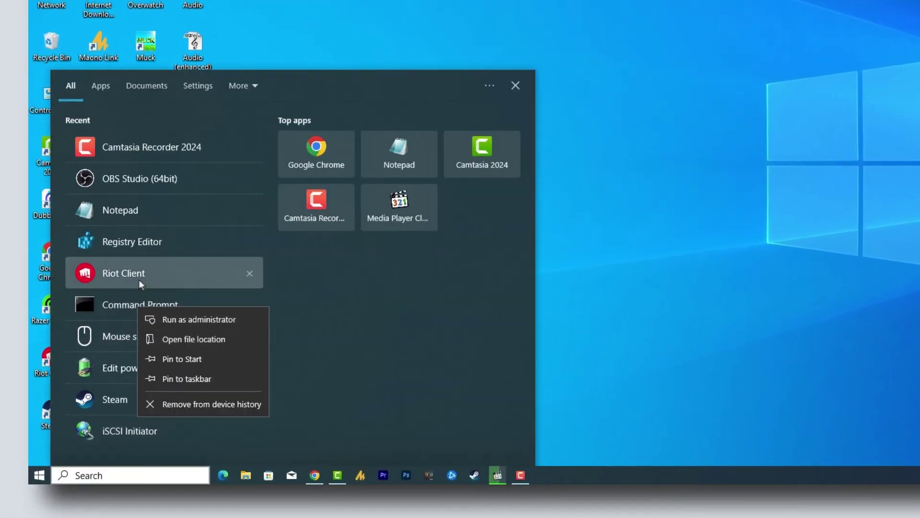
pyautogui.click(125, 476)
pyautogui.write('c')
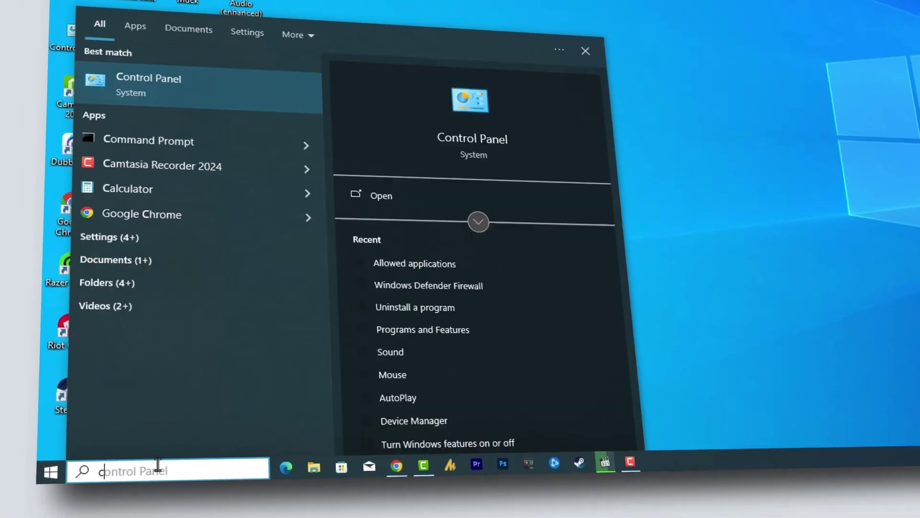
pyautogui.write('md')
pyautogui.rightClick(207, 87)
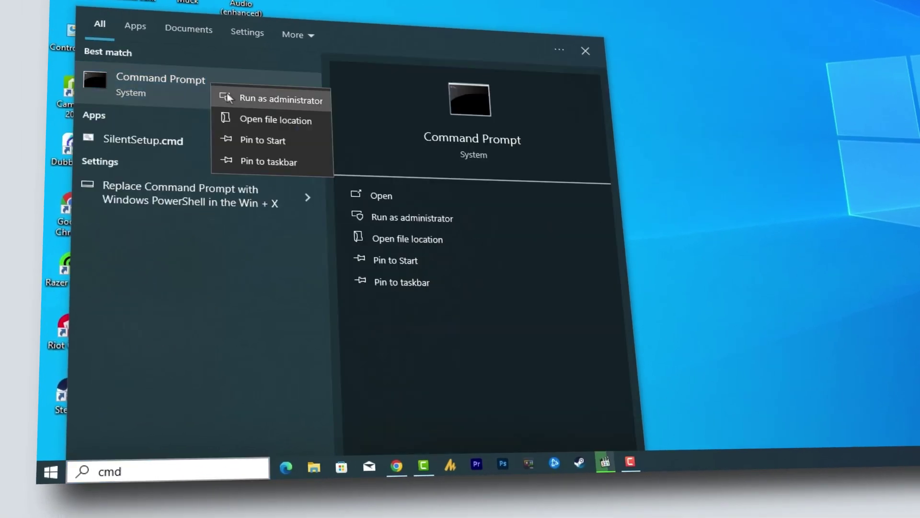
pyautogui.click(245, 95)
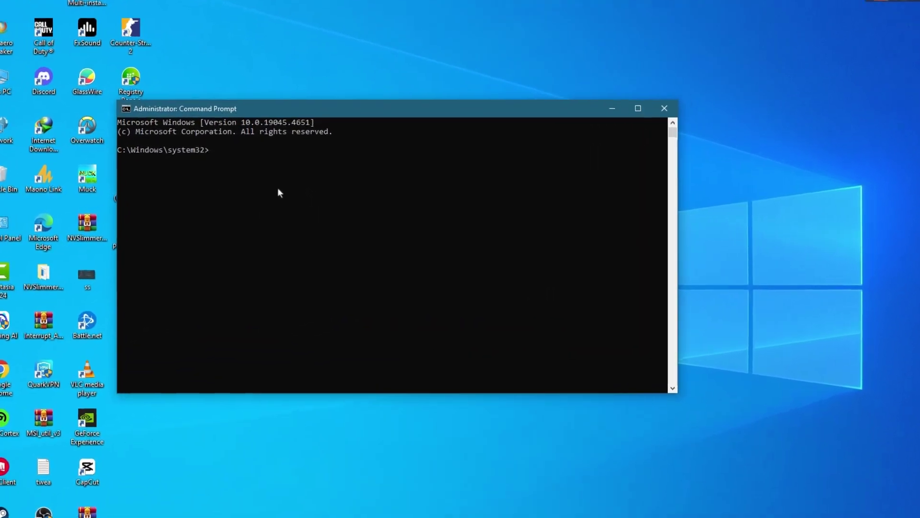
# - Run taskkill.exe /F /IM rdpclip.exe to force-stop it, then relaunch rdpclip.exe
pyautogui.write('taskkill.exe /F /IM rdpclip.exe')
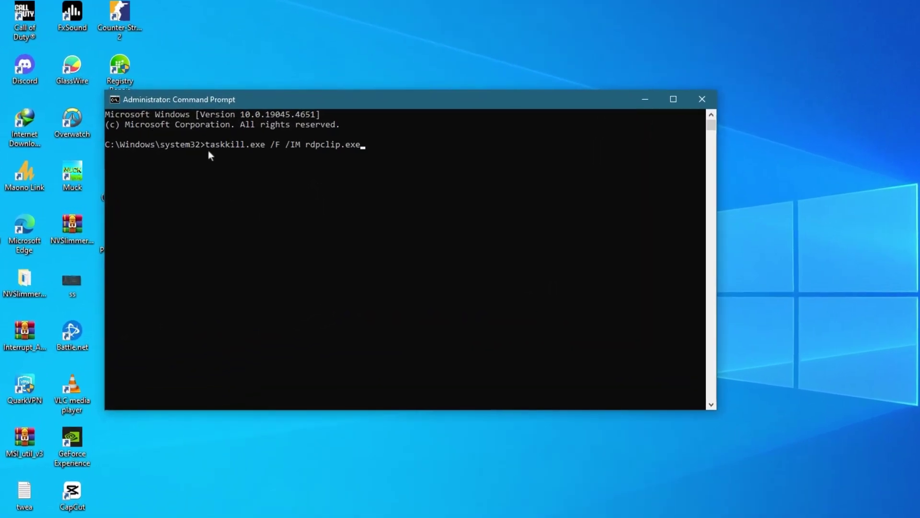
pyautogui.moveTo(207, 149); pyautogui.dragTo(324, 148)
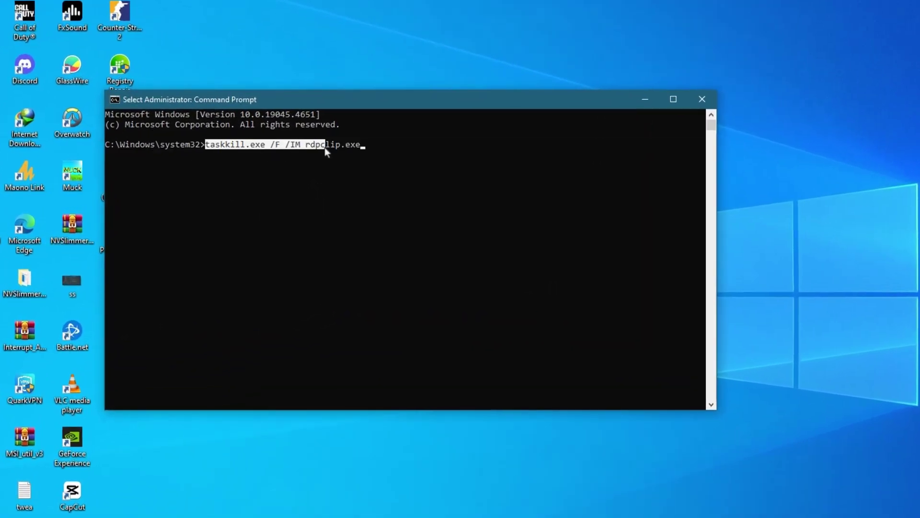
pyautogui.click(378, 152)
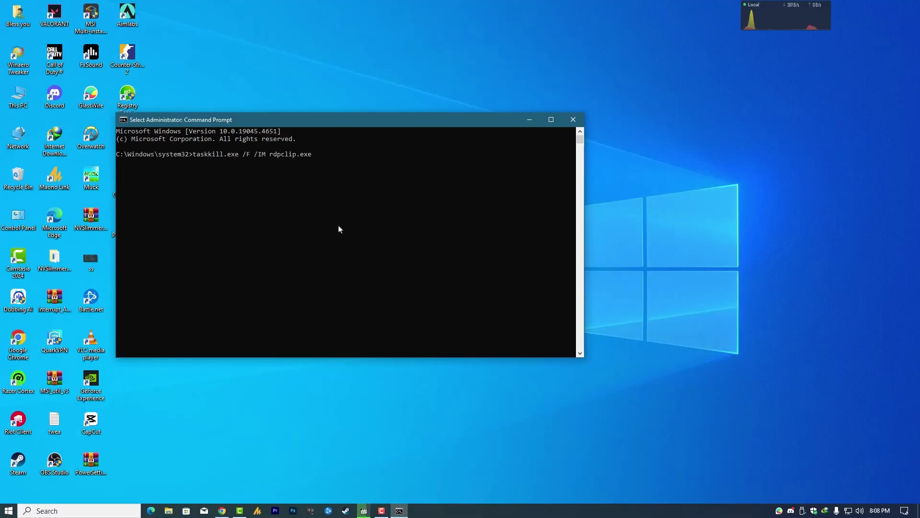
pyautogui.press('Escape')
pyautogui.press('Return')
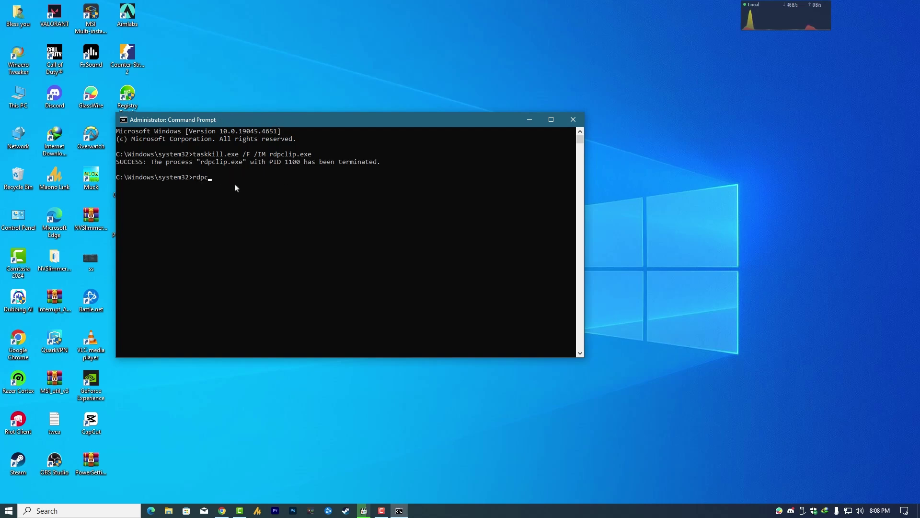
pyautogui.press('Return')
pyautogui.press('Return')
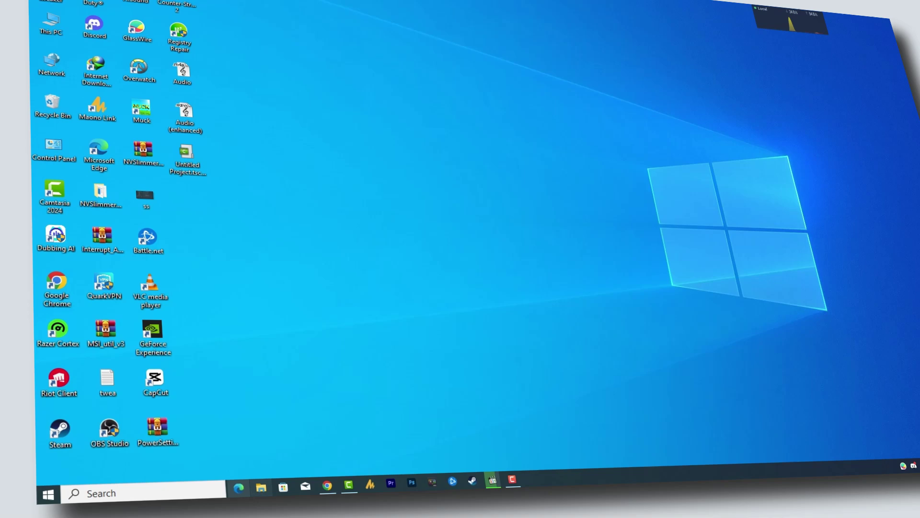
# - Open Registry Editor and go to HKEY_LOCAL_MACHINE\SOFTWARE\Microsoft\Clipboard
pyautogui.press('super+s')
pyautogui.write('reg')
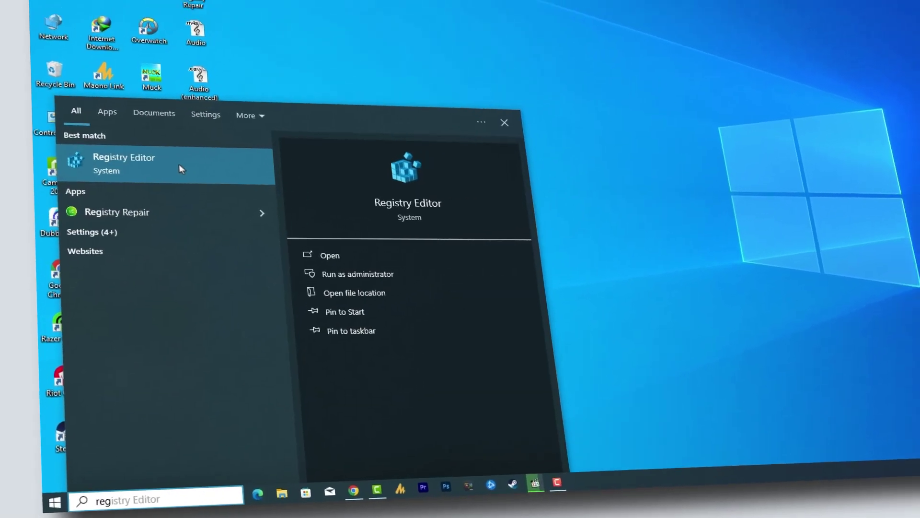
pyautogui.click(259, 130)
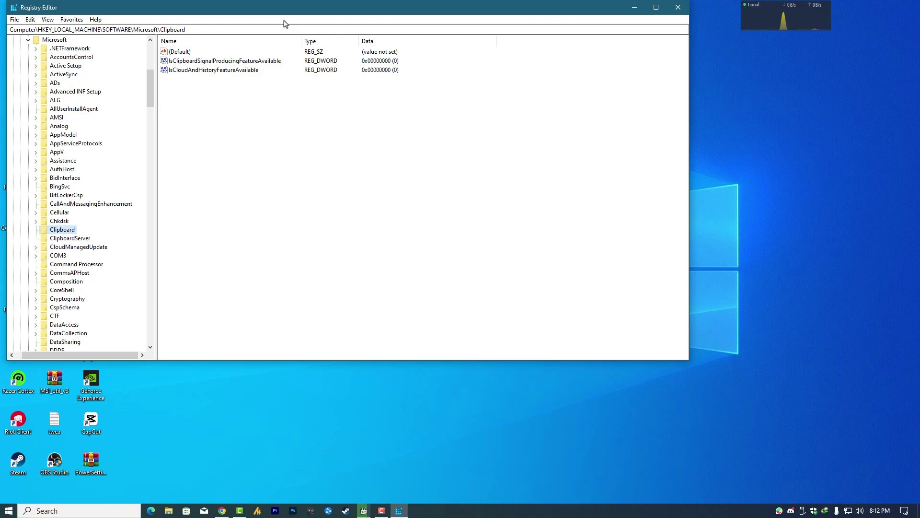
pyautogui.moveTo(335, 7); pyautogui.dragTo(435, 94)
pyautogui.moveTo(291, 117); pyautogui.dragTo(111, 120)
pyautogui.press('BackSpace')
pyautogui.write('HKEY_LOCAL_MACHINE\\SOFTWARE\\Microsoft\\Clipboard')
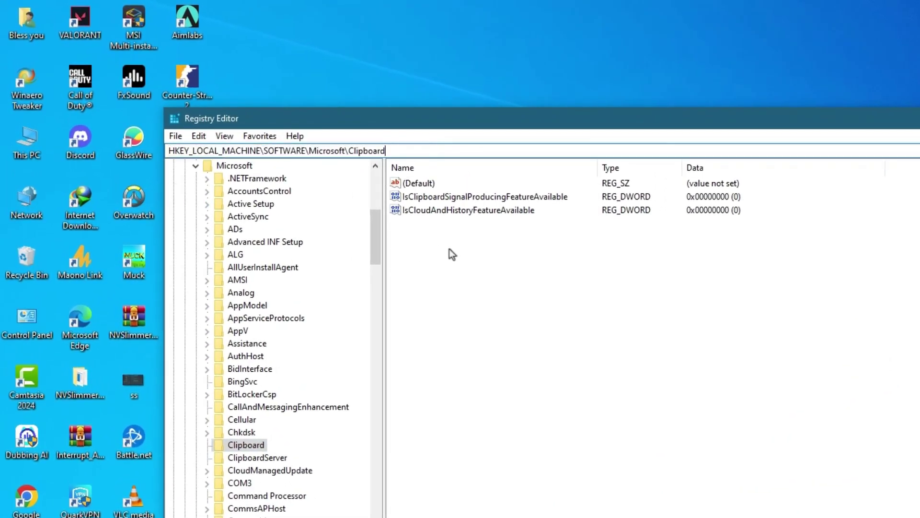
pyautogui.press('Return')
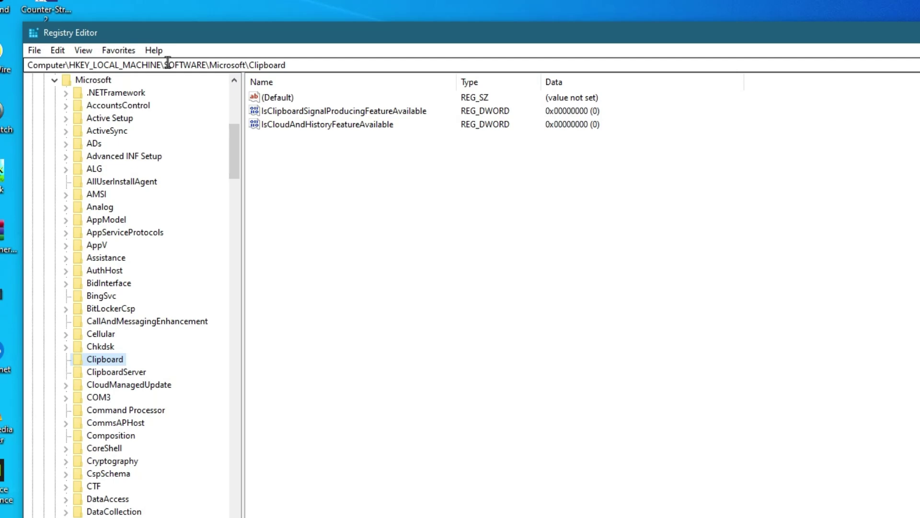
# - Set IsCloudAndHistoryFeatureAvailable to 1
pyautogui.click(167, 64)
pyautogui.moveTo(218, 65); pyautogui.dragTo(304, 67)
pyautogui.click(320, 163)
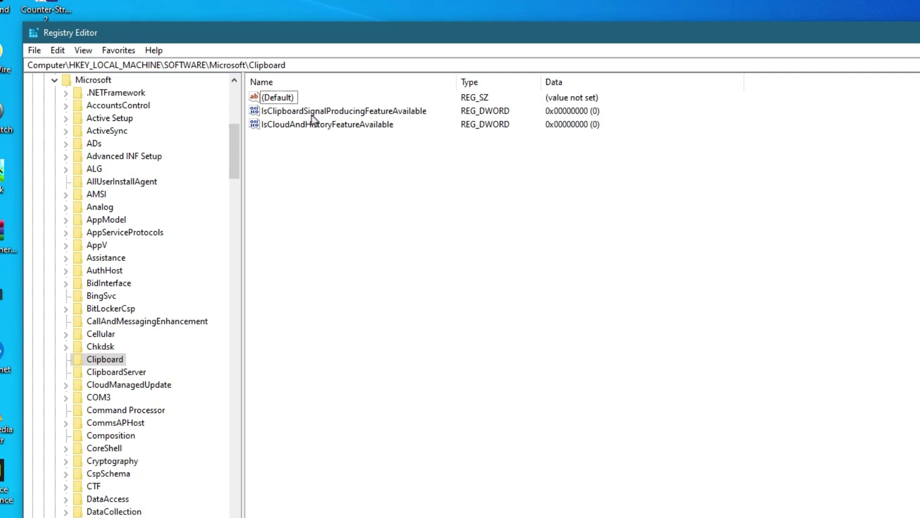
pyautogui.click(300, 126)
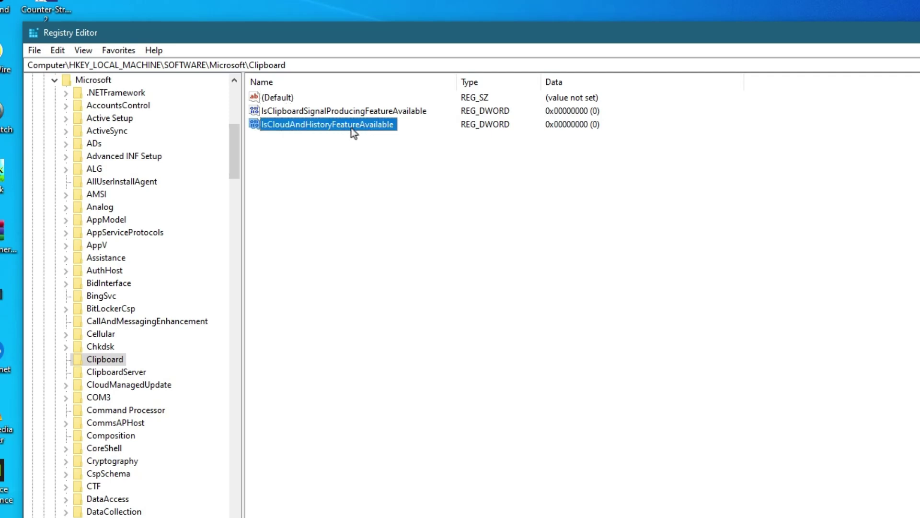
pyautogui.doubleClick(324, 126)
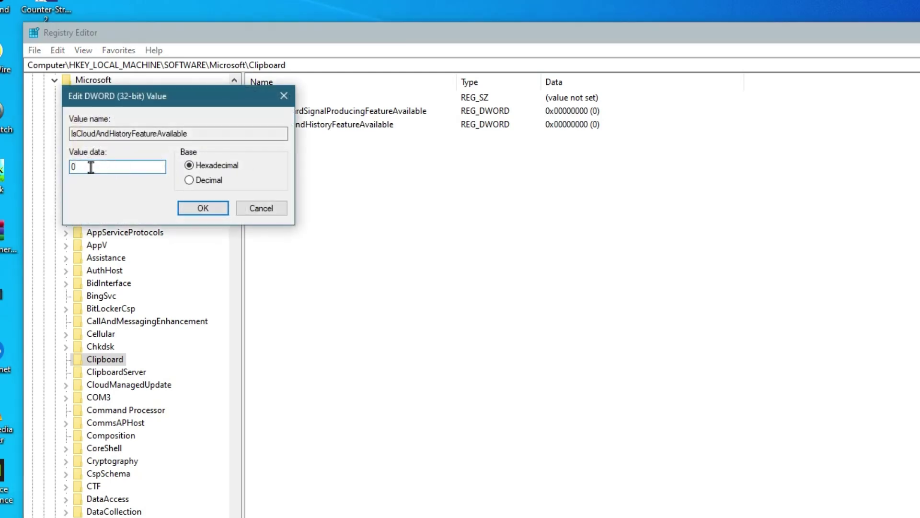
pyautogui.write('1')
pyautogui.click(201, 207)
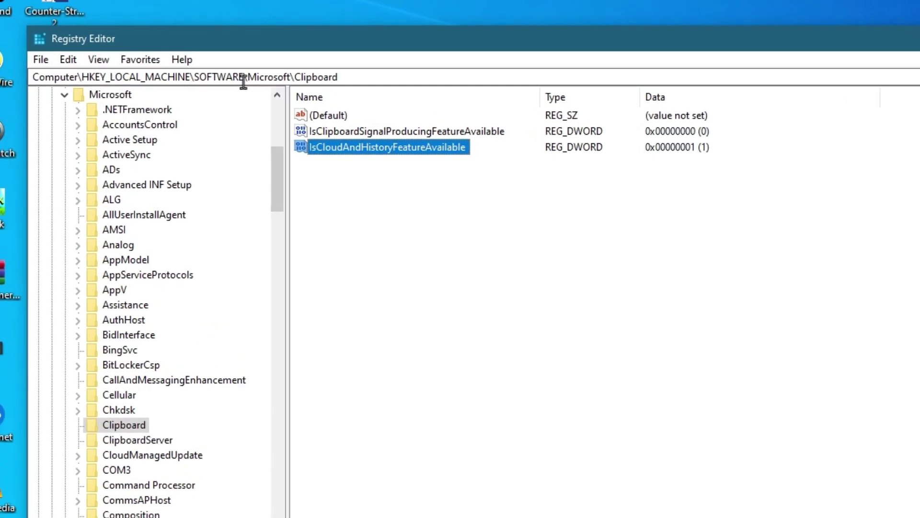
# - Navigate to the SOFTWARE\Policies\Microsoft\Windows\System key
pyautogui.moveTo(207, 65); pyautogui.dragTo(295, 63)
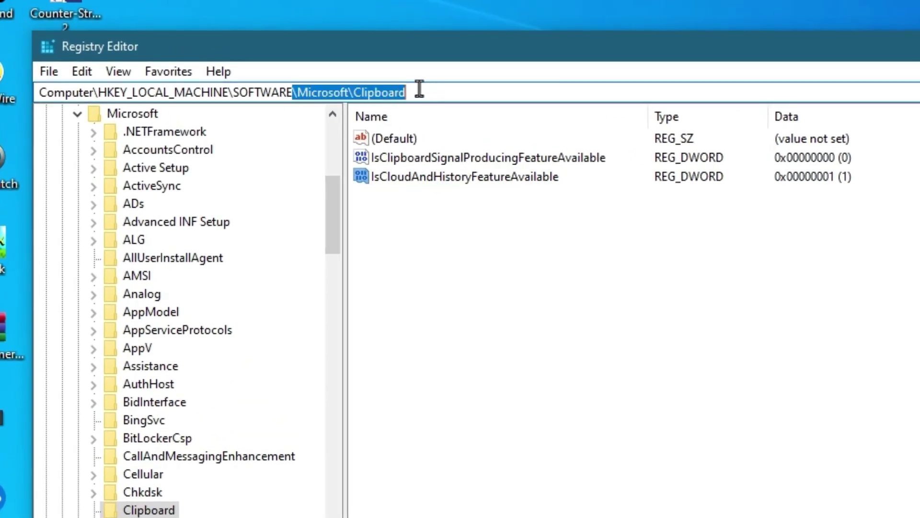
pyautogui.press('BackSpace')
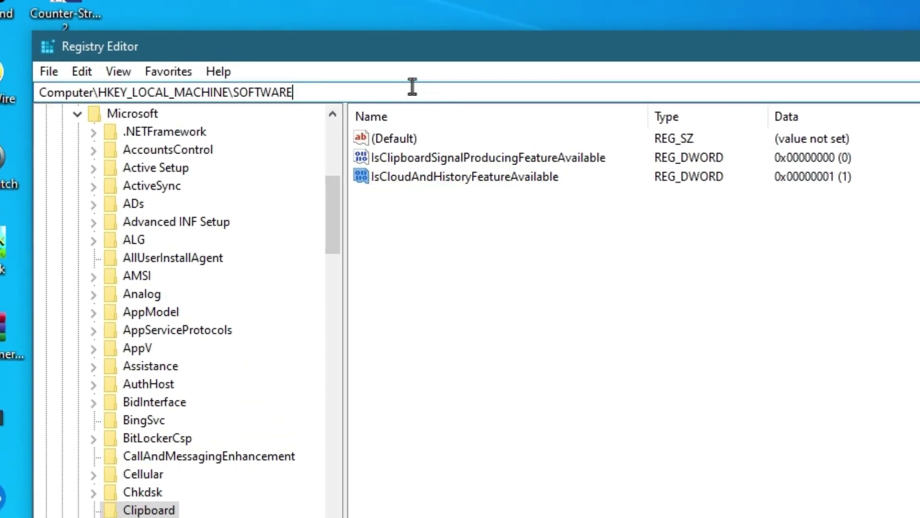
pyautogui.write('\\policies')
pyautogui.press('Return')
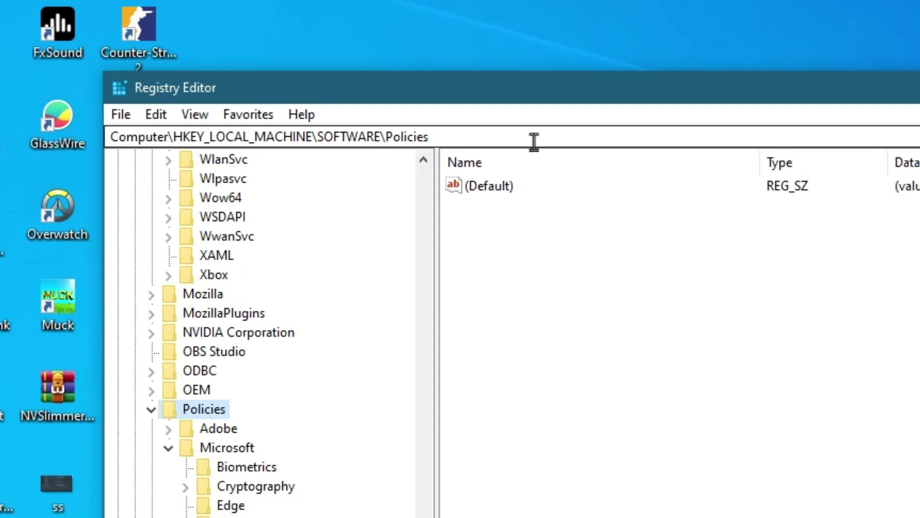
pyautogui.click(227, 433)
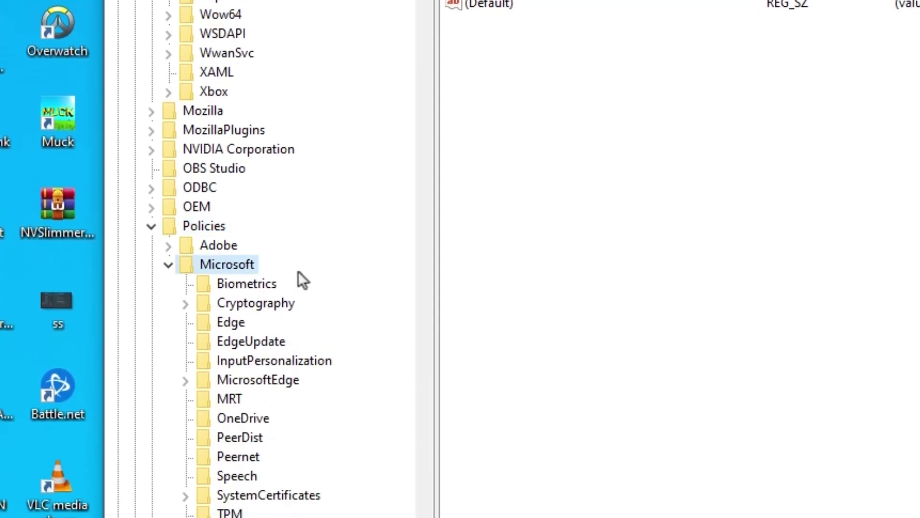
pyautogui.scroll(-8, 269, 455)
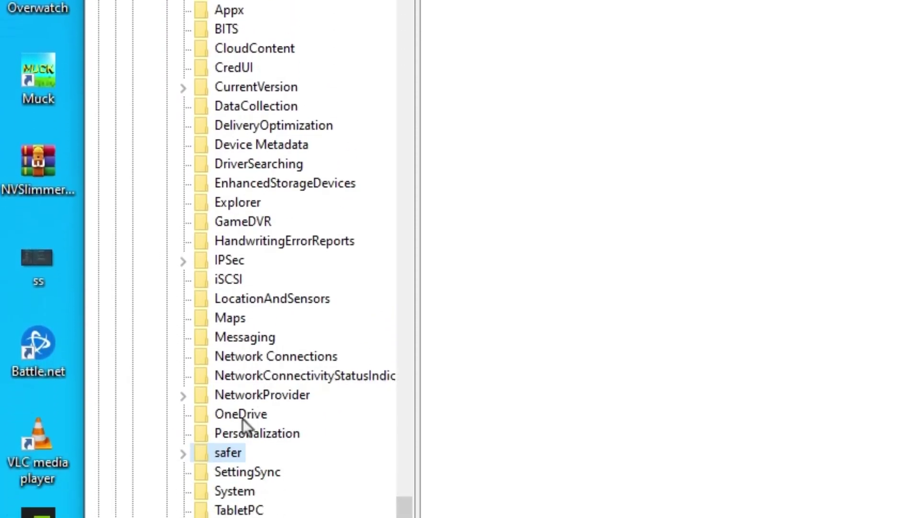
pyautogui.click(240, 447)
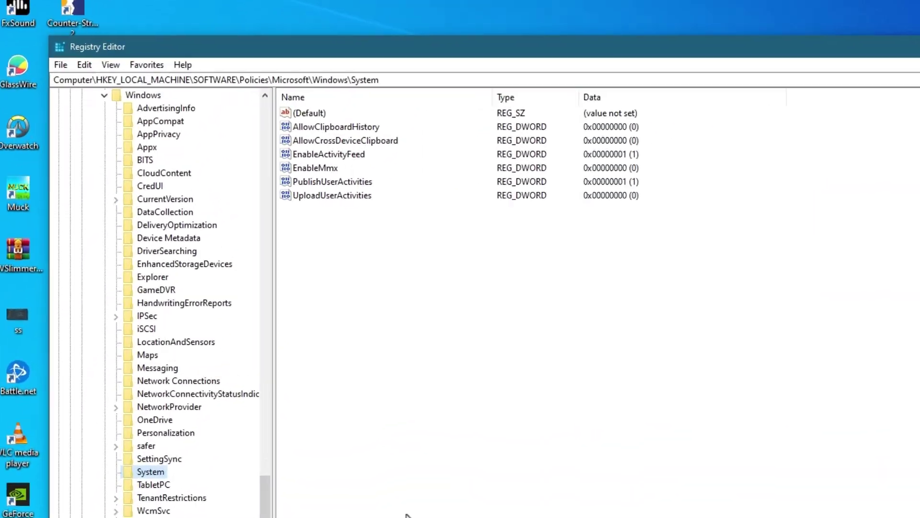
# - Set AllowClipboardHistory and AllowCrossDeviceClipboard to 1, leaving EnableActivityFeed at 1
pyautogui.doubleClick(336, 128)
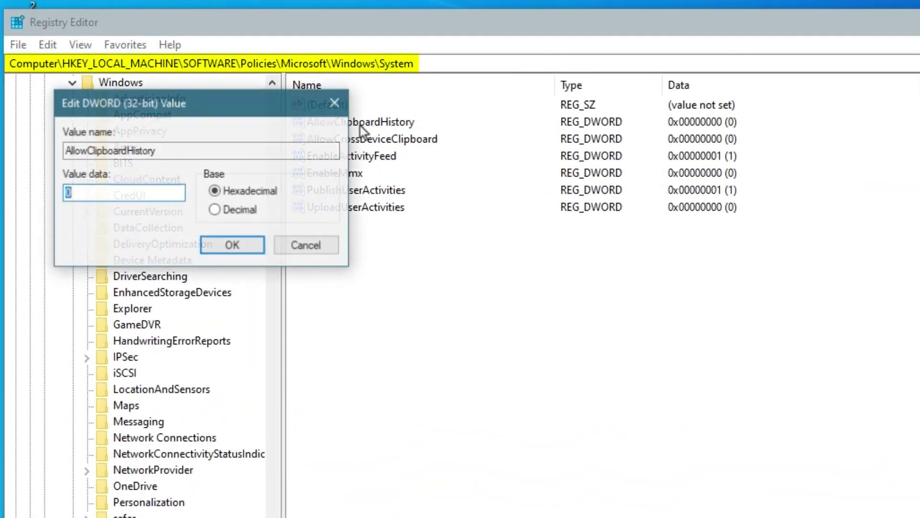
pyautogui.write('1')
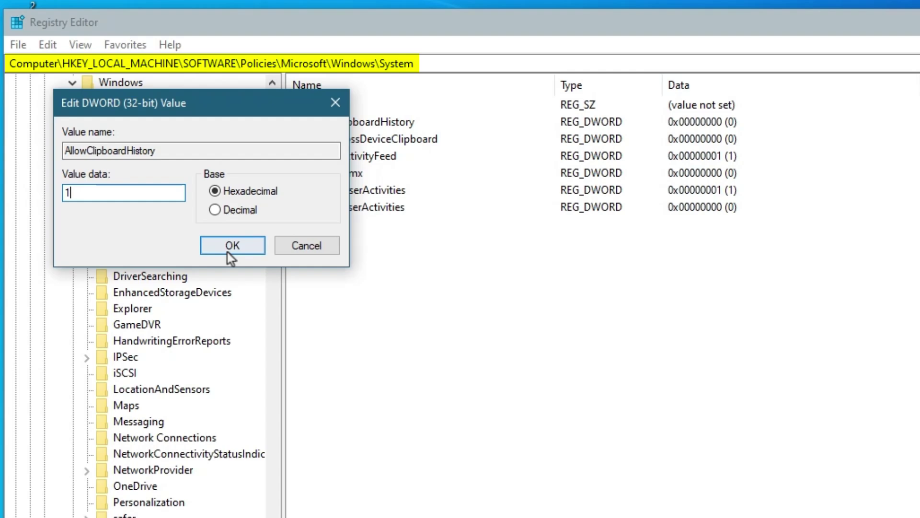
pyautogui.click(228, 247)
pyautogui.doubleClick(361, 140)
pyautogui.write('2')
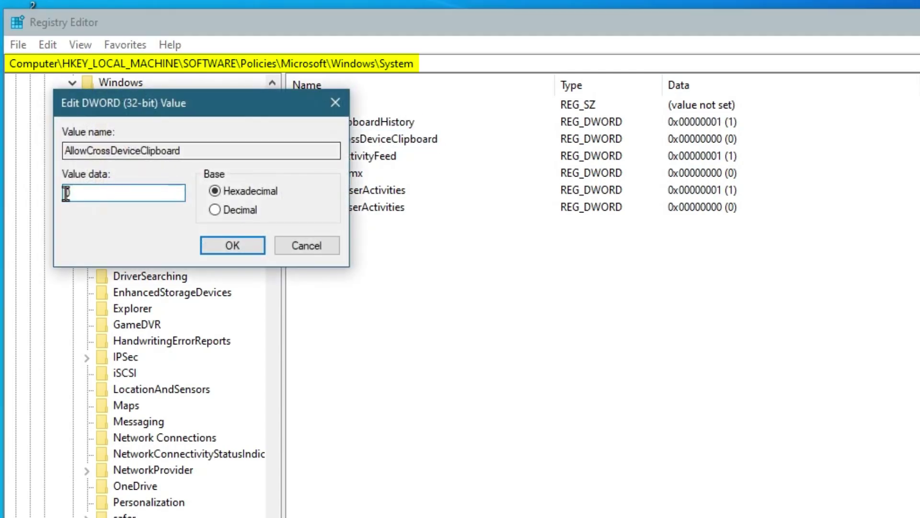
pyautogui.press('BackSpace')
pyautogui.write('1')
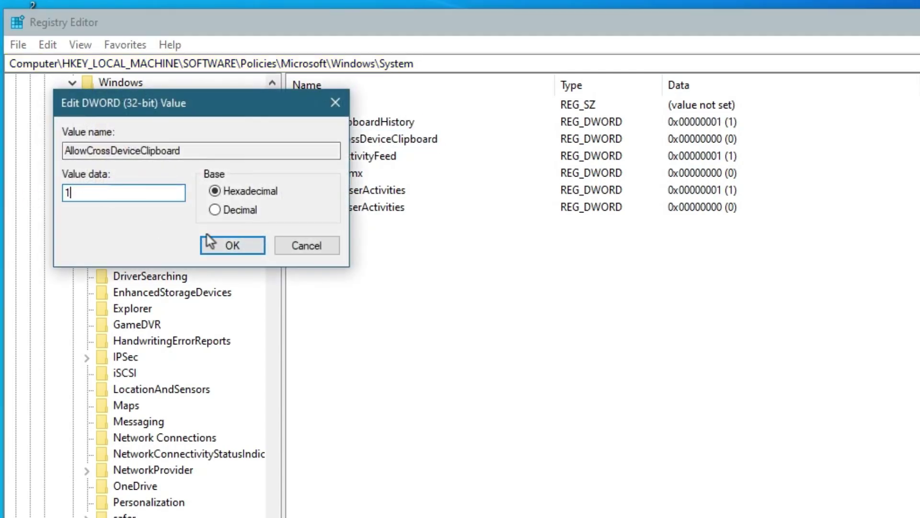
pyautogui.click(211, 244)
pyautogui.doubleClick(370, 163)
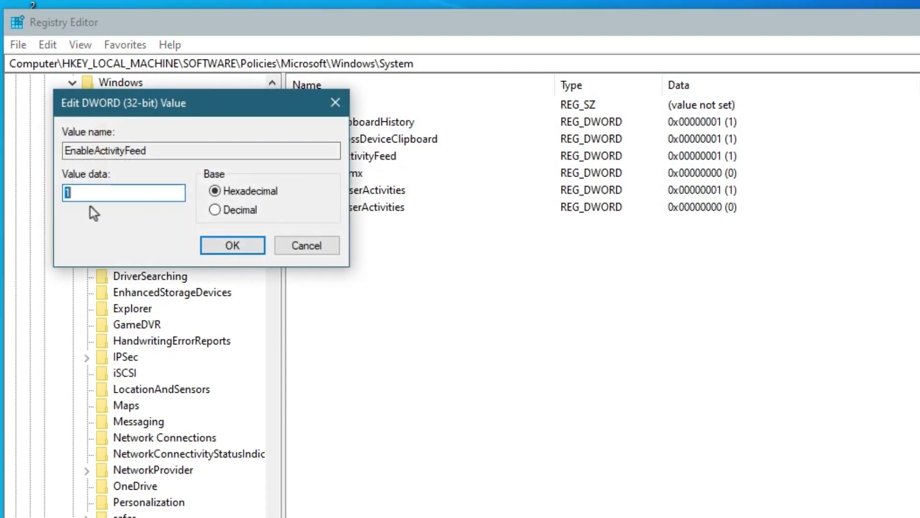
pyautogui.click(234, 253)
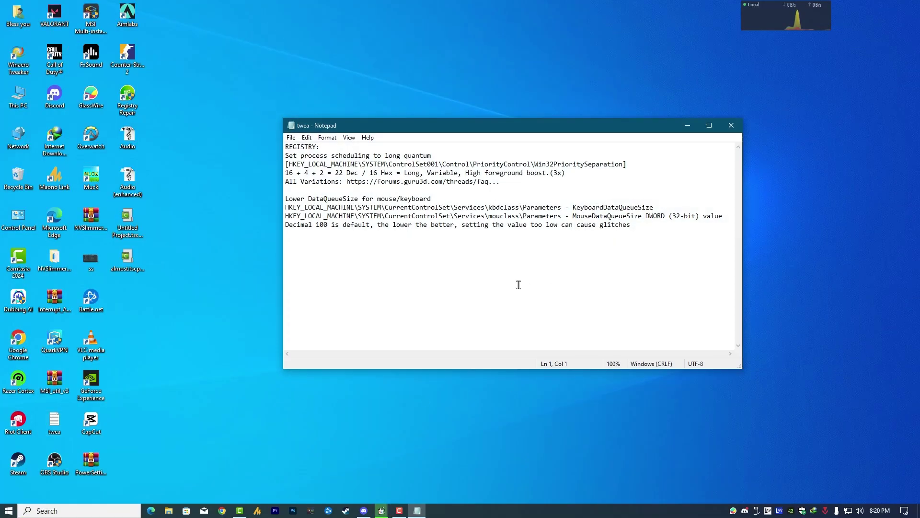
# - Select all the note text and delete the copied entry from clipboard history
pyautogui.hotkey('ctrl', 'a')
pyautogui.press('super+v')
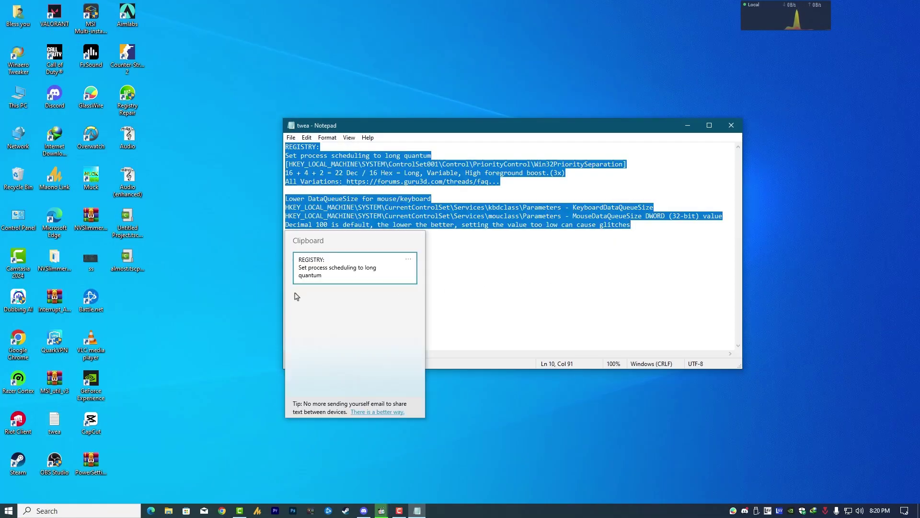
pyautogui.click(409, 259)
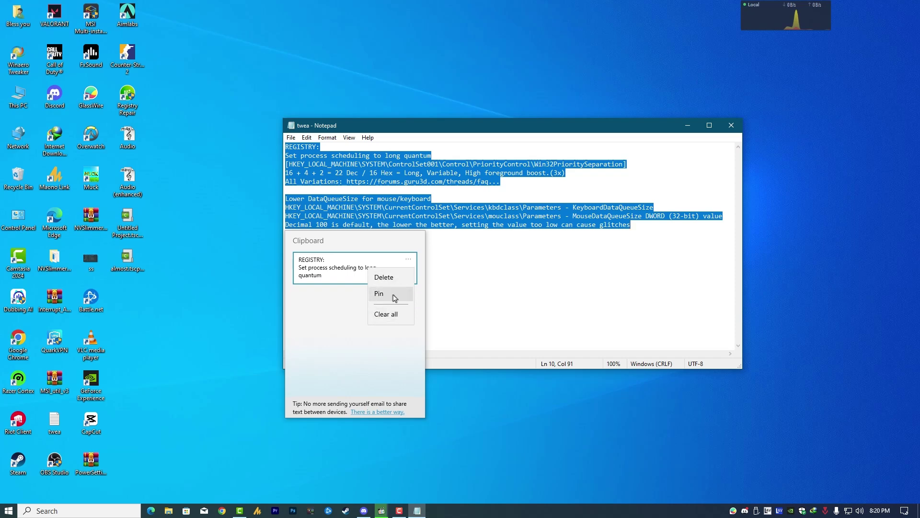
pyautogui.click(386, 277)
pyautogui.click(555, 290)
# - Delete the upper text, cut the 'can cause glitches' line, and view it in clipboard history
pyautogui.moveTo(561, 225); pyautogui.dragTo(286, 147)
pyautogui.press('Delete')
pyautogui.hotkey('ctrl', 'a')
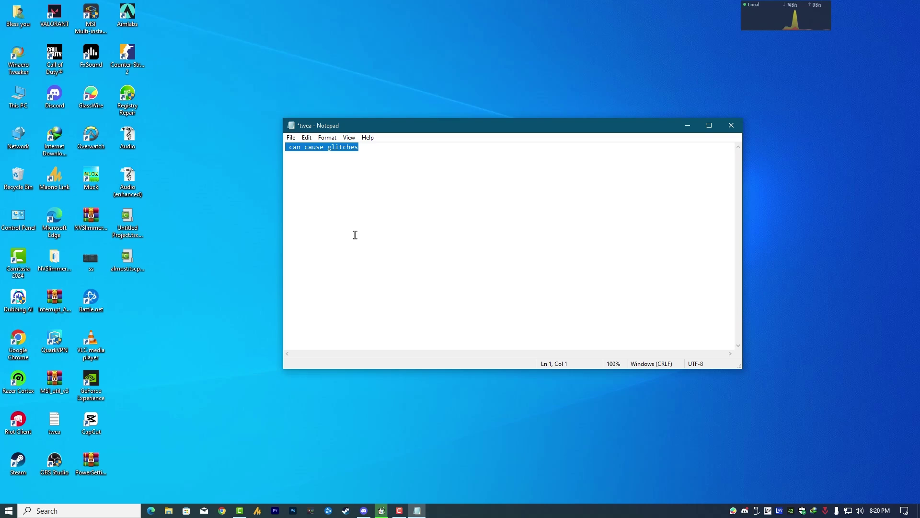
pyautogui.hotkey('ctrl', 'x')
pyautogui.press('super+v')
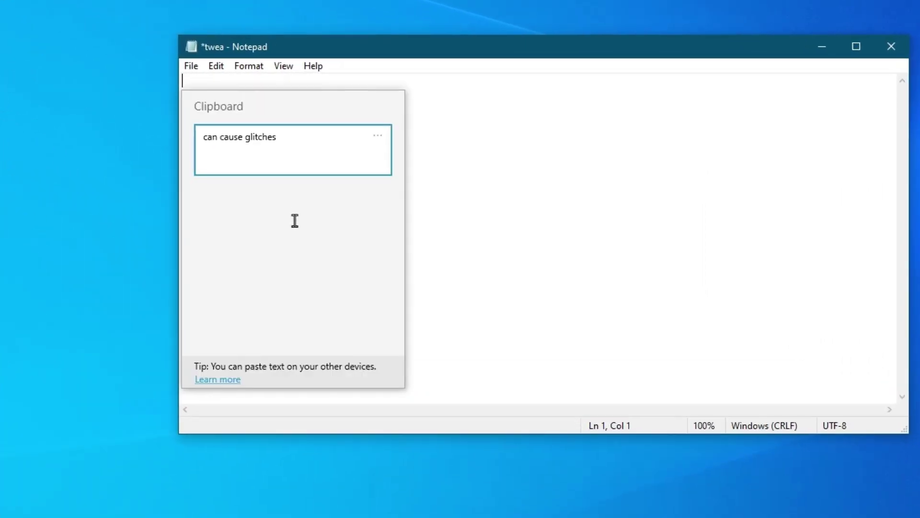
# - Paste the history entry and type LIKE, SUBSCRIBE, SHARE ;) on separate lines
pyautogui.click(263, 170)
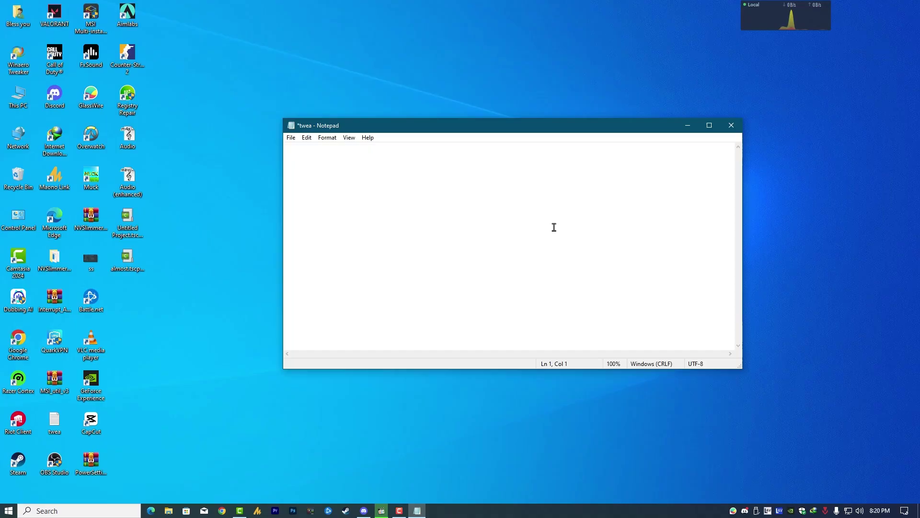
pyautogui.write('LIKE')
pyautogui.press('Return')
pyautogui.write('SUBSCRIBE')
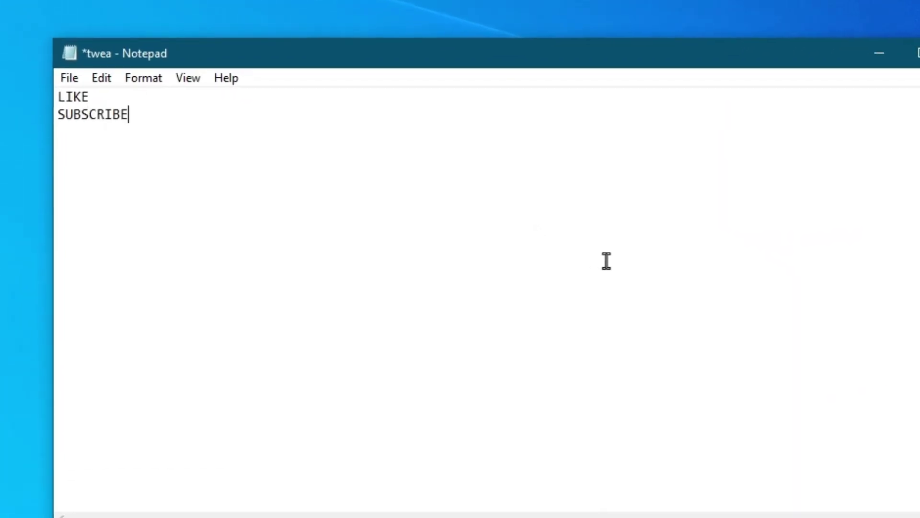
pyautogui.press('Return')
pyautogui.write('SHARE')
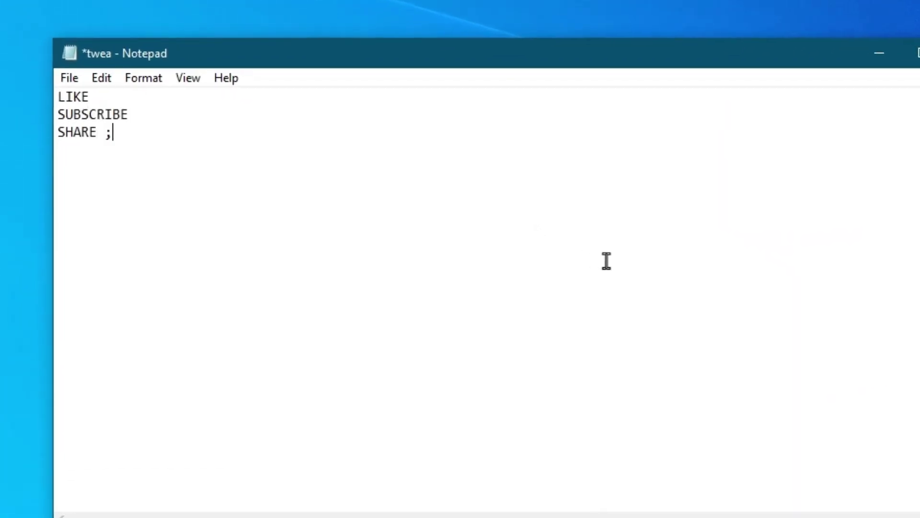
pyautogui.write(' ;)')
pyautogui.press('Return')
pyautogui.press('Return')
# - Add the lines 'IF YOU ANY QUESTION FEEL FREE TO ASK ;)' and 'BUBYE>'
pyautogui.write('IF YOU H')
pyautogui.press('BackSpace')
pyautogui.write('ANY ')
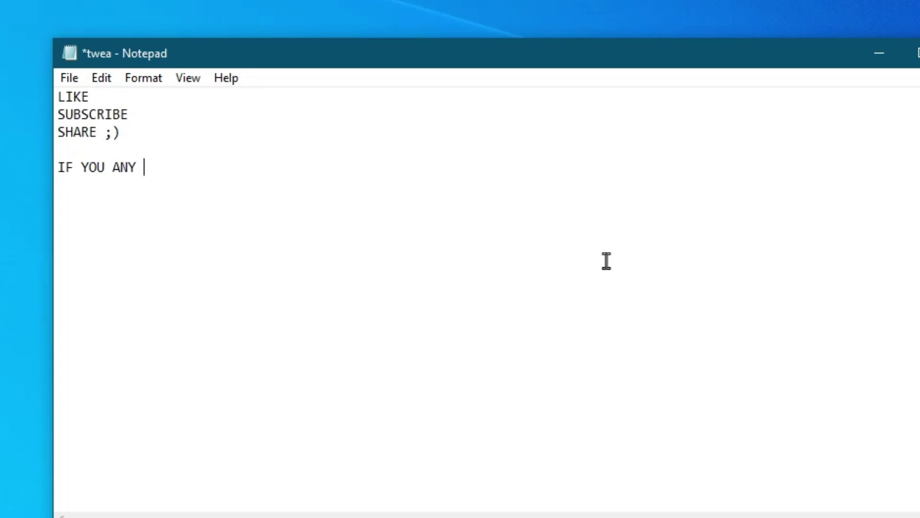
pyautogui.write('QUESTION FEEL FR')
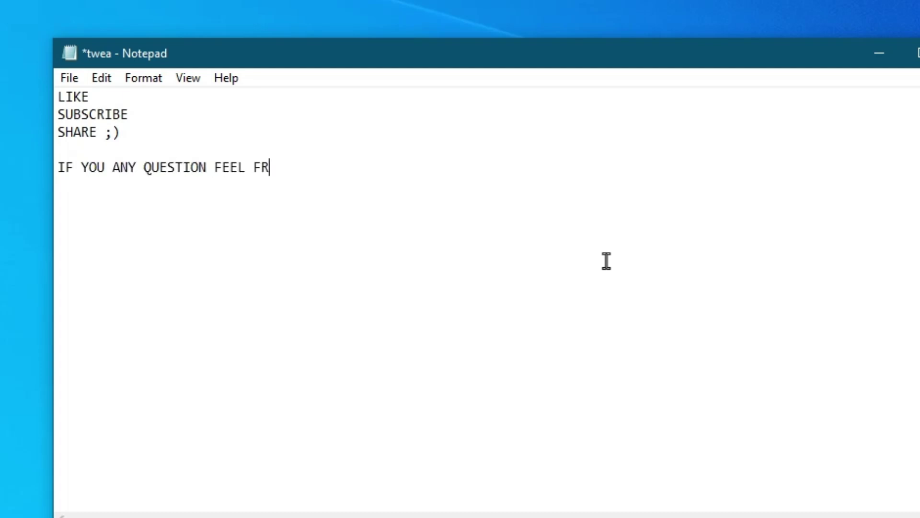
pyautogui.write('EE TO ASK ;)')
pyautogui.press('Return')
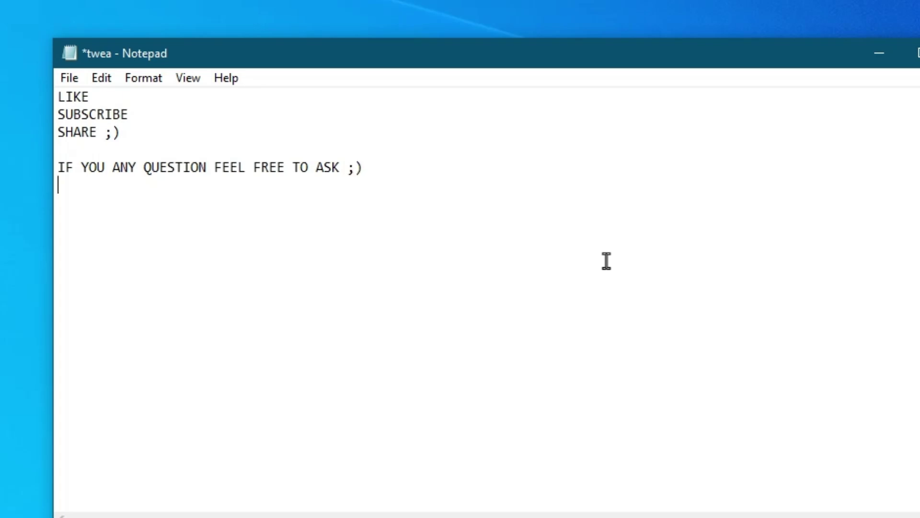
pyautogui.write('BUBYE>')
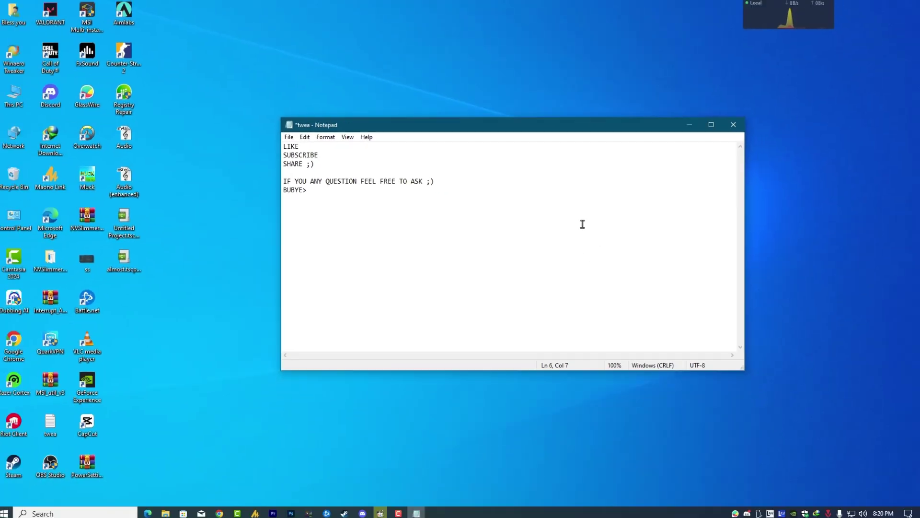